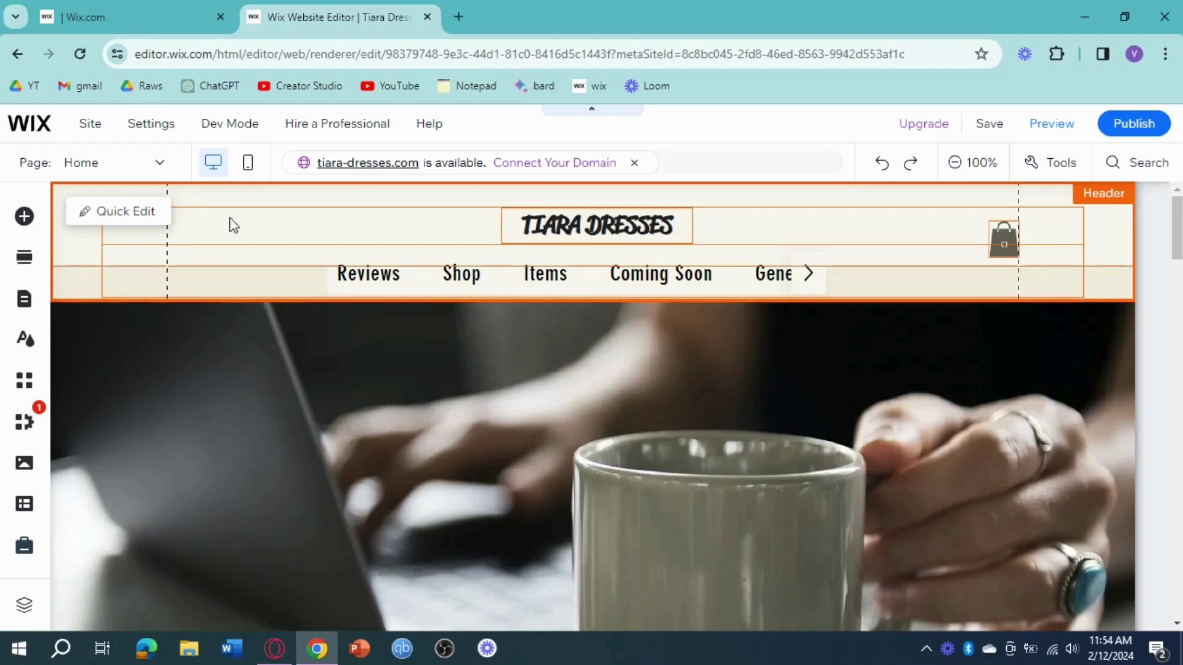
Look through the button types available to add, from themed, icon and image buttons to document, upload and payment buttons
{"action": "left_click", "coordinate": [835, 226]}
{"action": "left_click", "coordinate": [343, 227]}
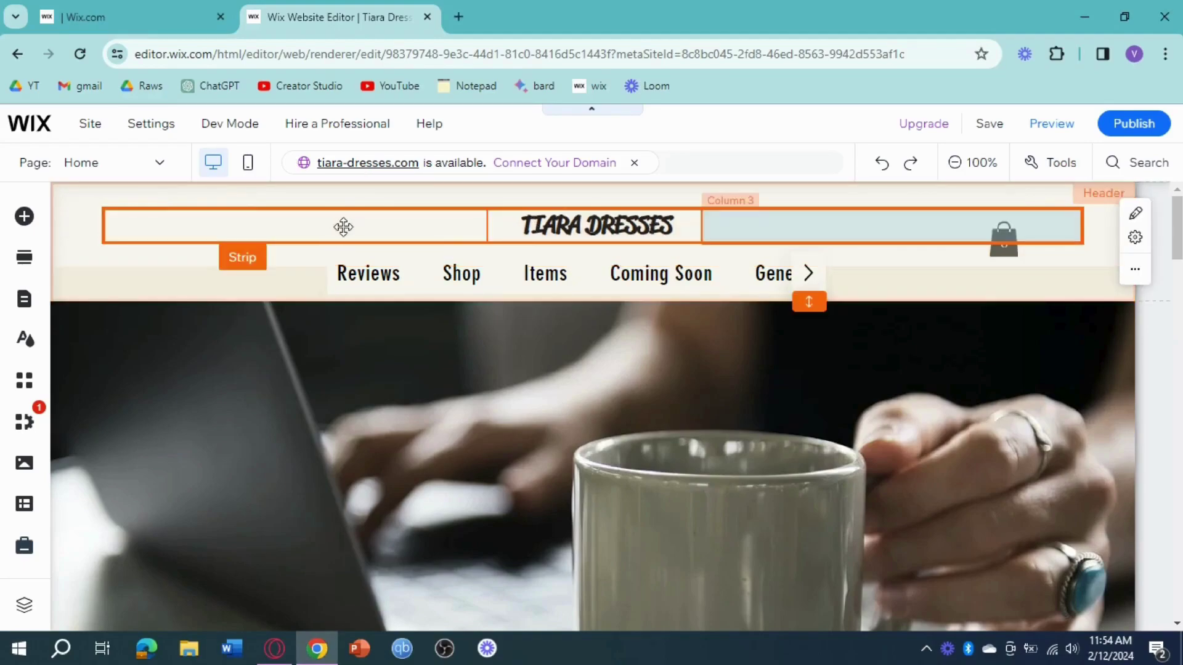
{"action": "left_click", "coordinate": [25, 217]}
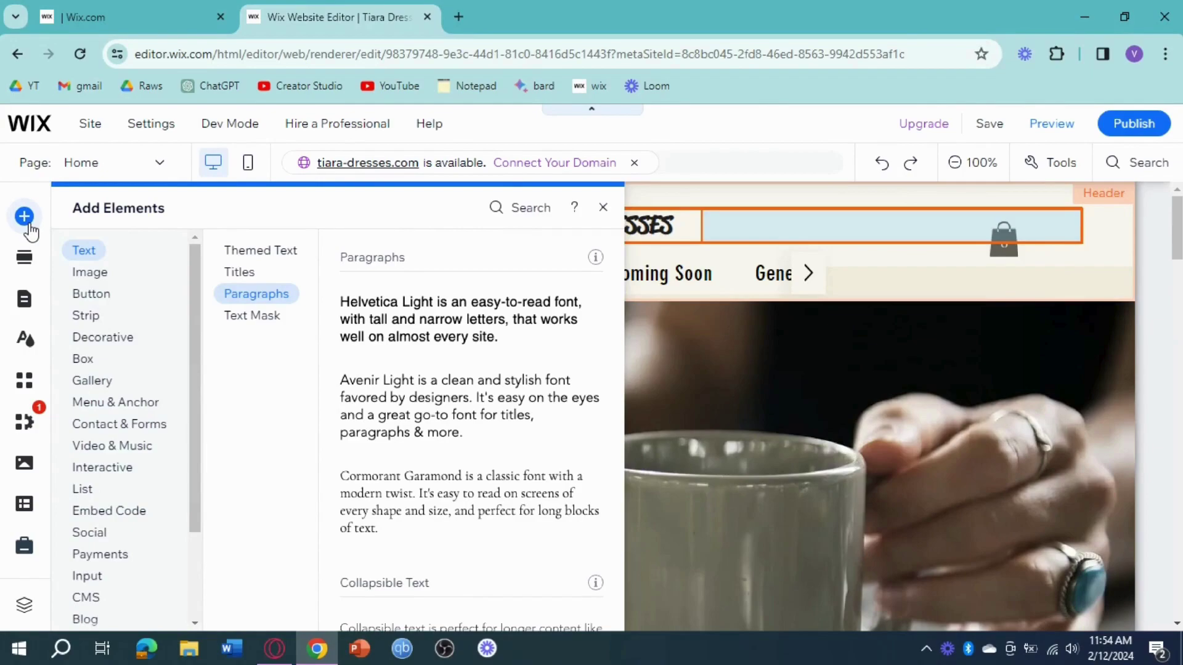
{"action": "left_click", "coordinate": [93, 272]}
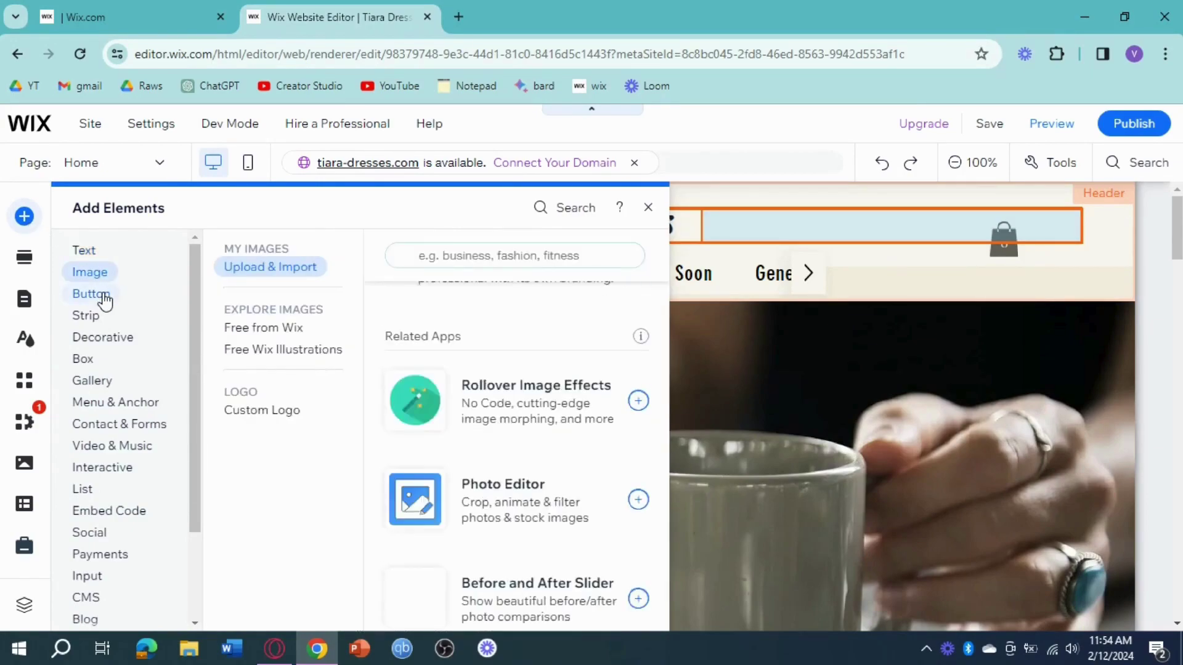
{"action": "left_click", "coordinate": [104, 297]}
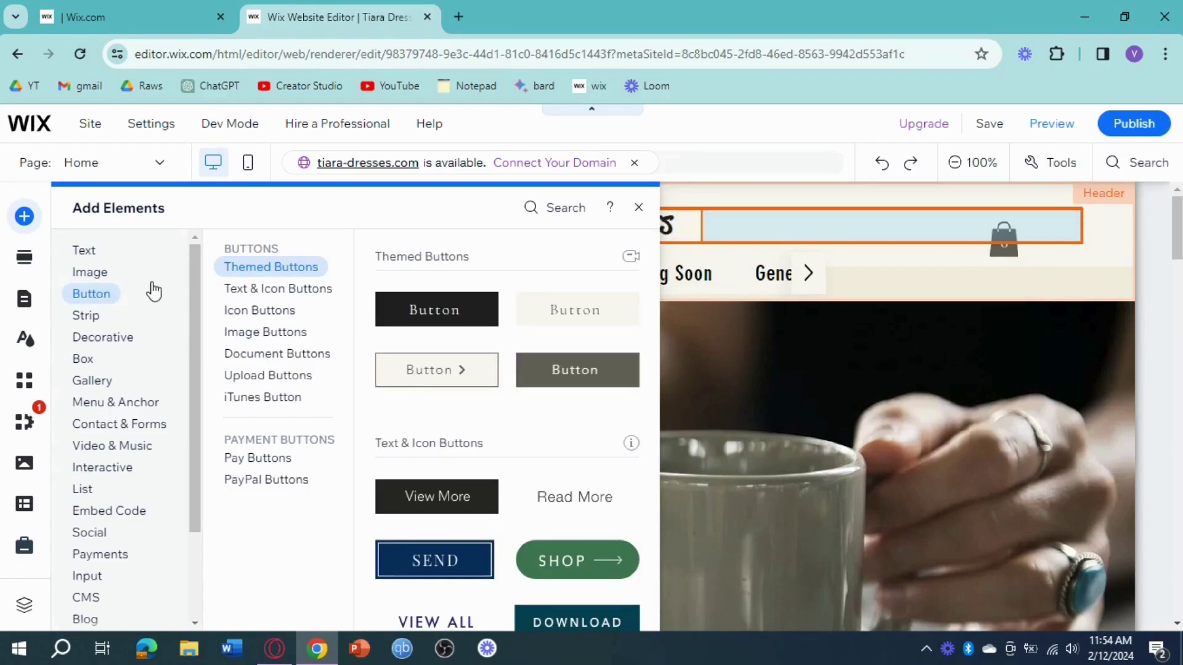
{"action": "left_click", "coordinate": [290, 295]}
{"action": "left_click", "coordinate": [280, 311]}
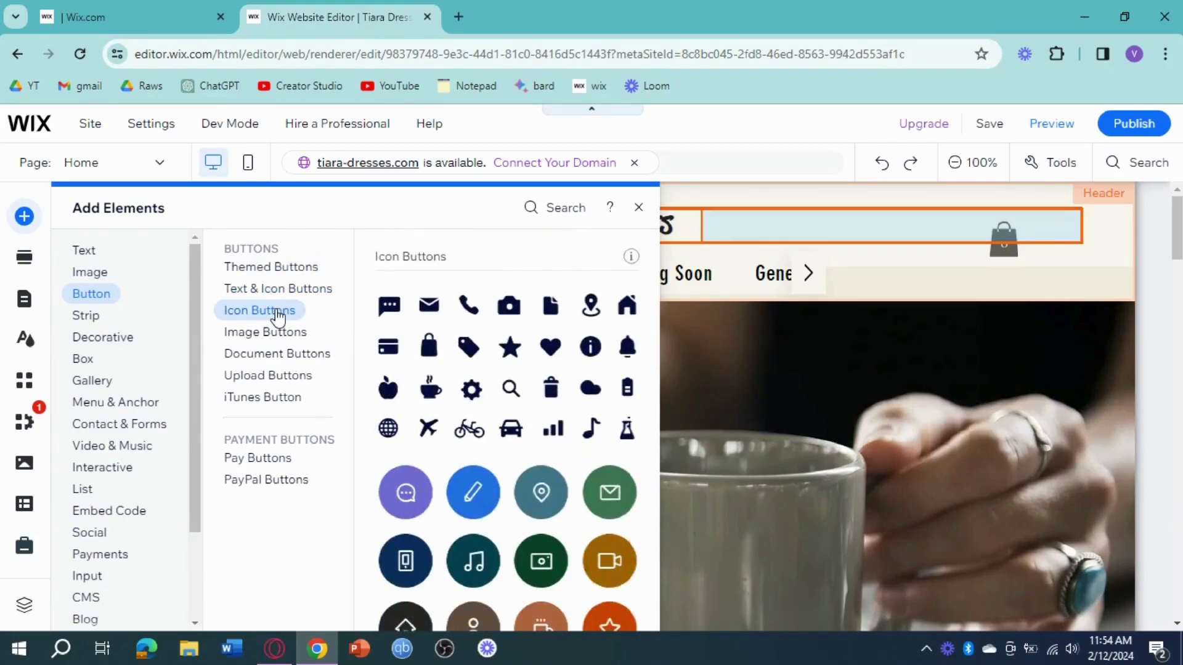
{"action": "left_click", "coordinate": [273, 333]}
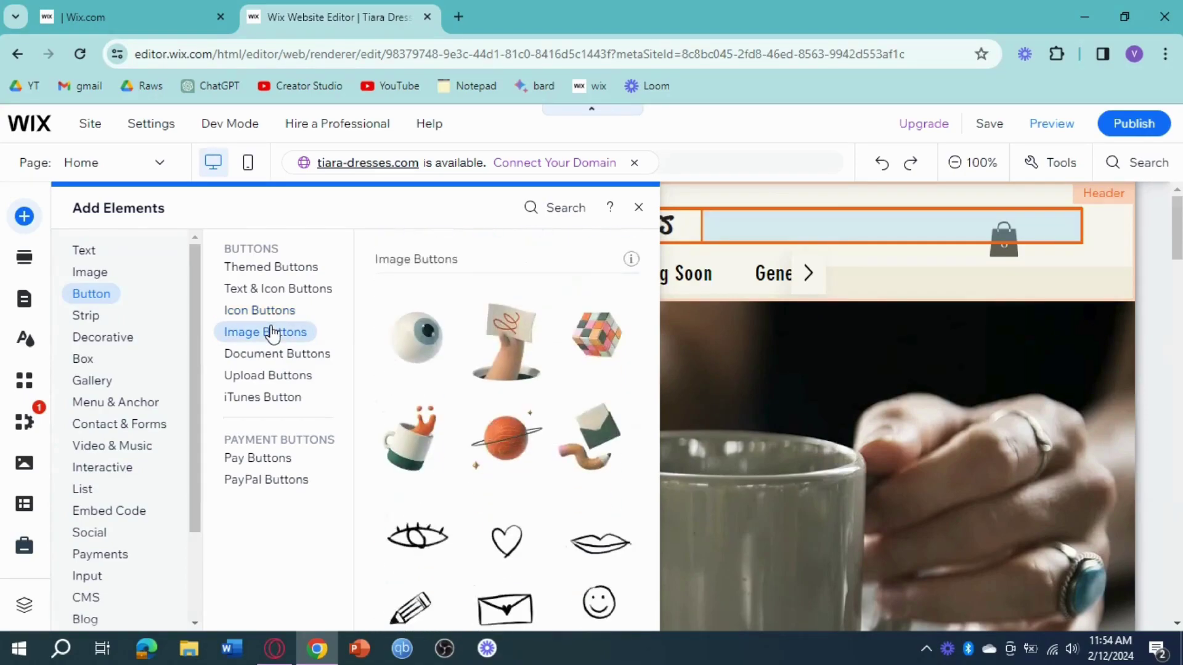
{"action": "left_click", "coordinate": [263, 354]}
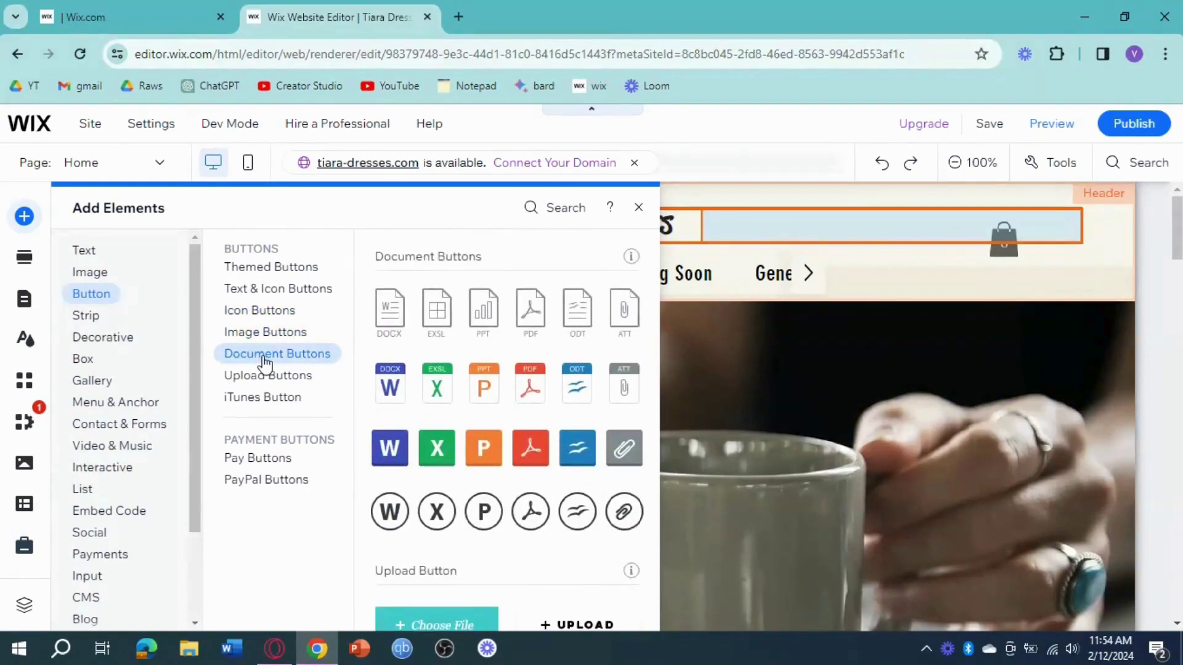
{"action": "left_click", "coordinate": [265, 376]}
{"action": "left_click", "coordinate": [264, 397]}
{"action": "left_click", "coordinate": [256, 459]}
{"action": "left_click", "coordinate": [259, 481]}
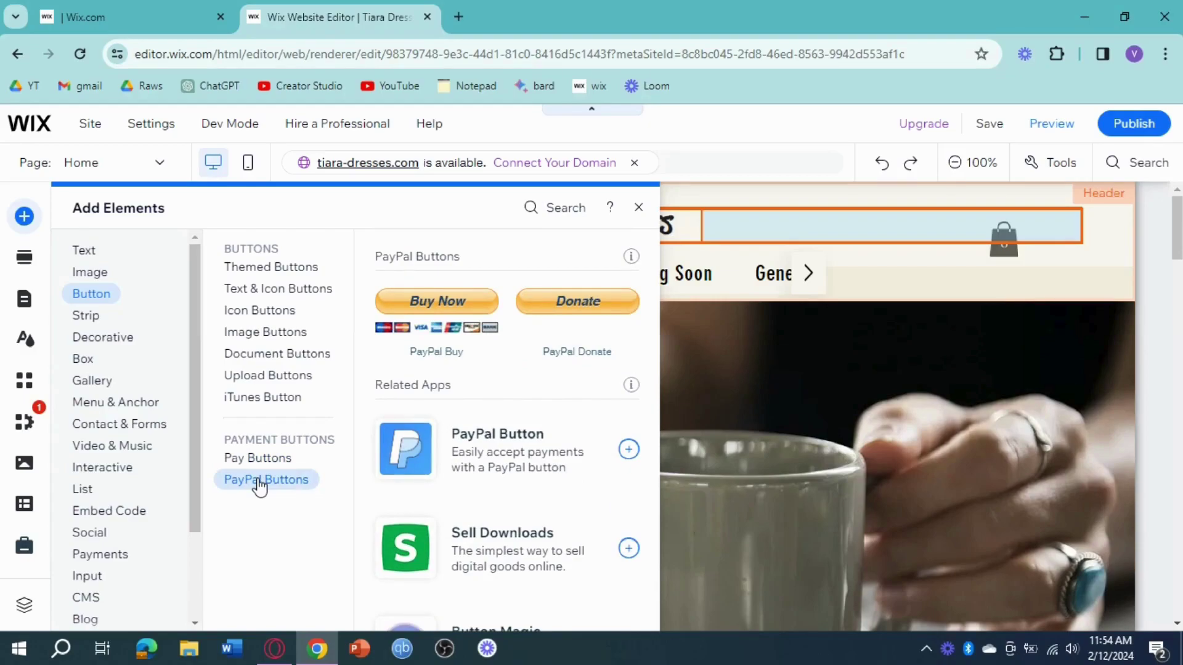
{"action": "left_click", "coordinate": [256, 459]}
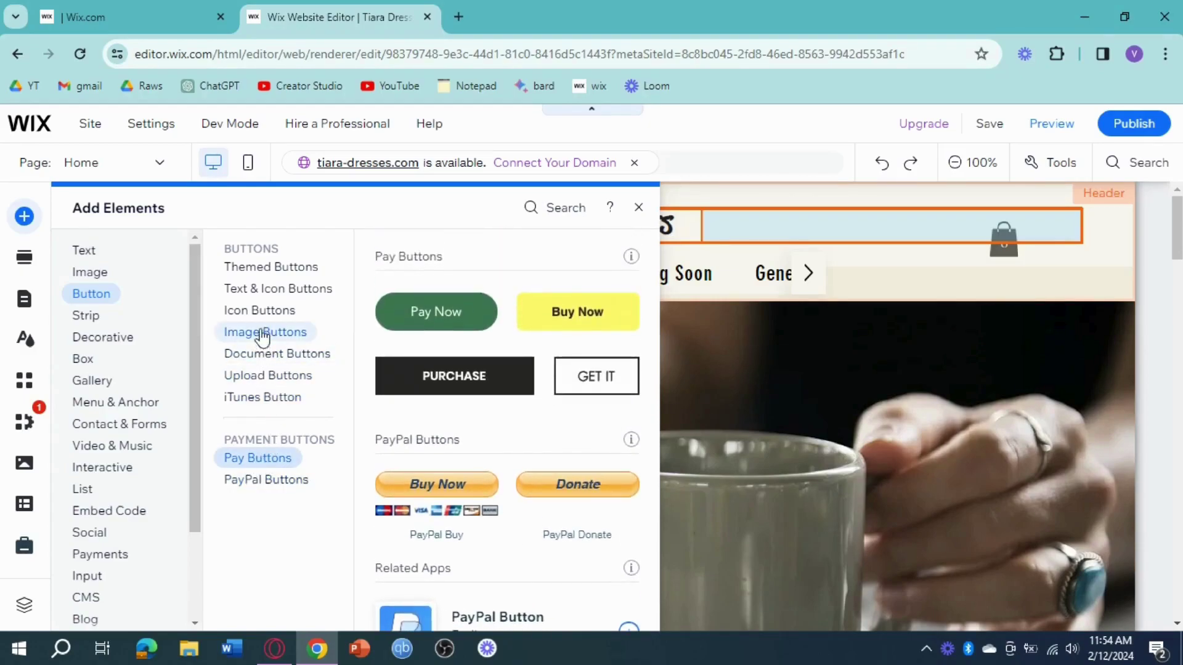
Add the green SHOP arrow button from the Text & Icon Buttons to the upper right of the Welcome section's image
{"action": "left_click", "coordinate": [259, 289]}
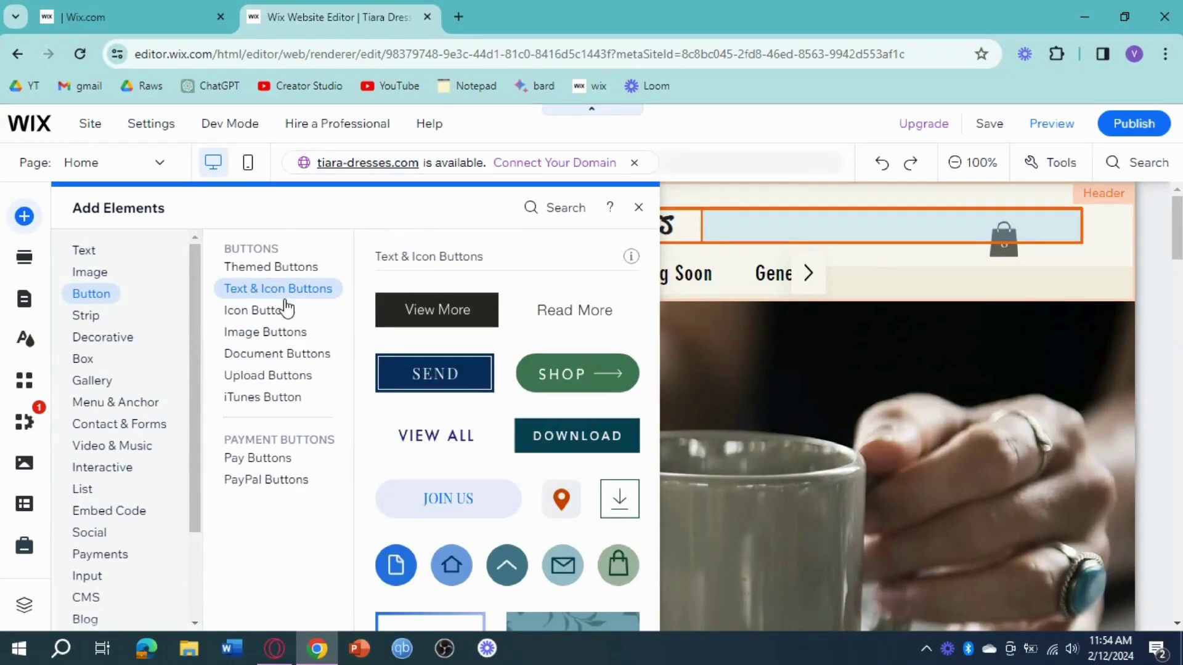
{"action": "left_click", "coordinate": [271, 310]}
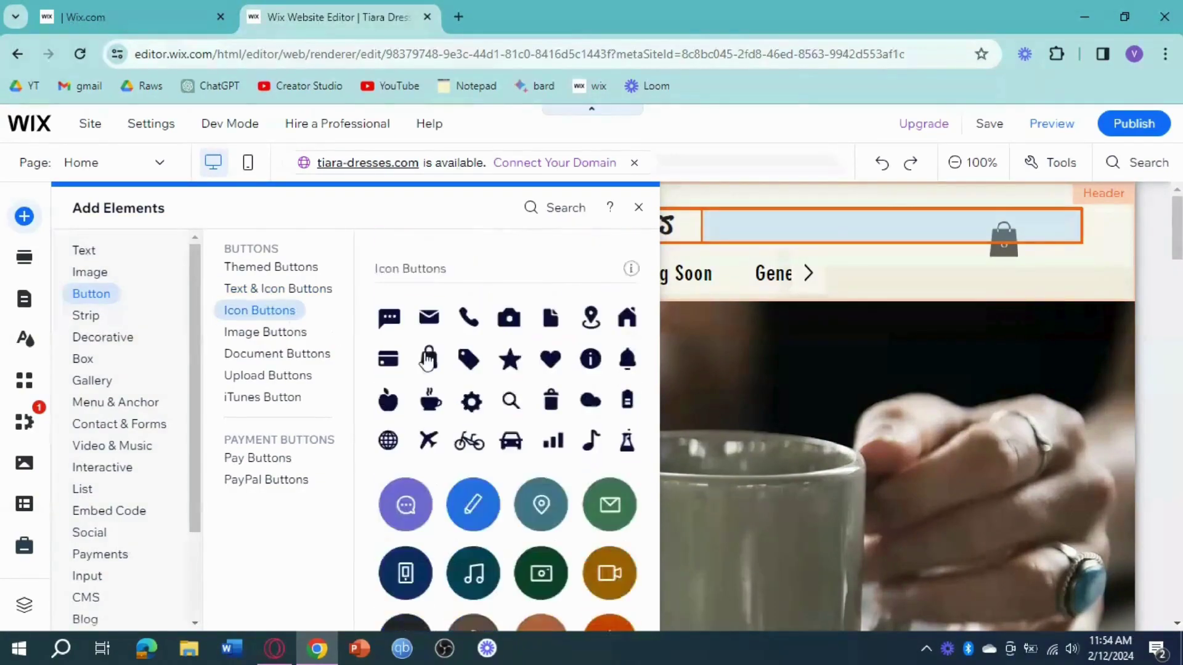
{"action": "left_click", "coordinate": [271, 288]}
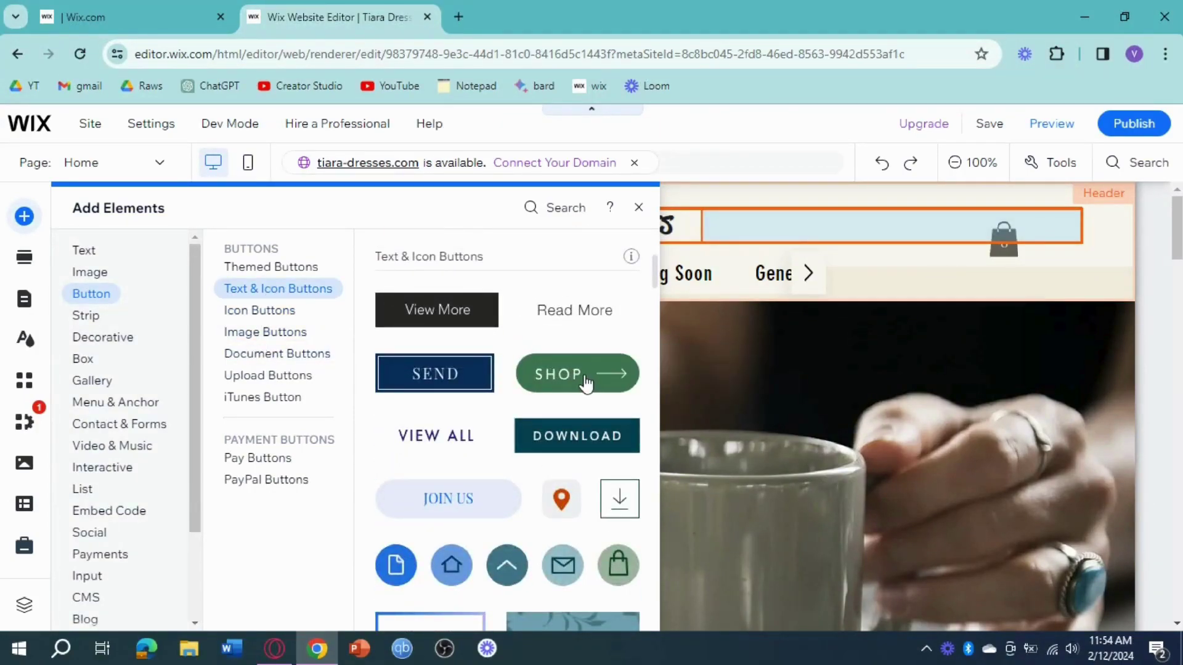
{"action": "left_click_drag", "start_coordinate": [748, 386], "coordinate": [926, 362]}
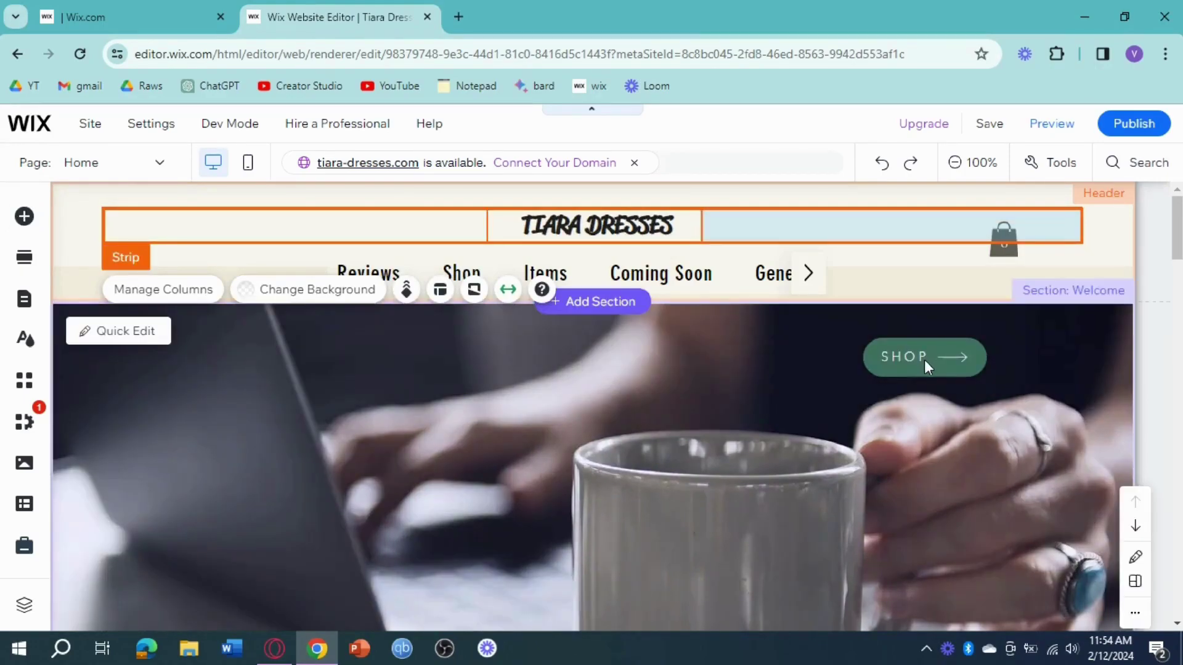
{"action": "left_click", "coordinate": [924, 361]}
{"action": "scroll", "coordinate": [923, 359], "scroll_direction": "down", "scroll_amount": 1}
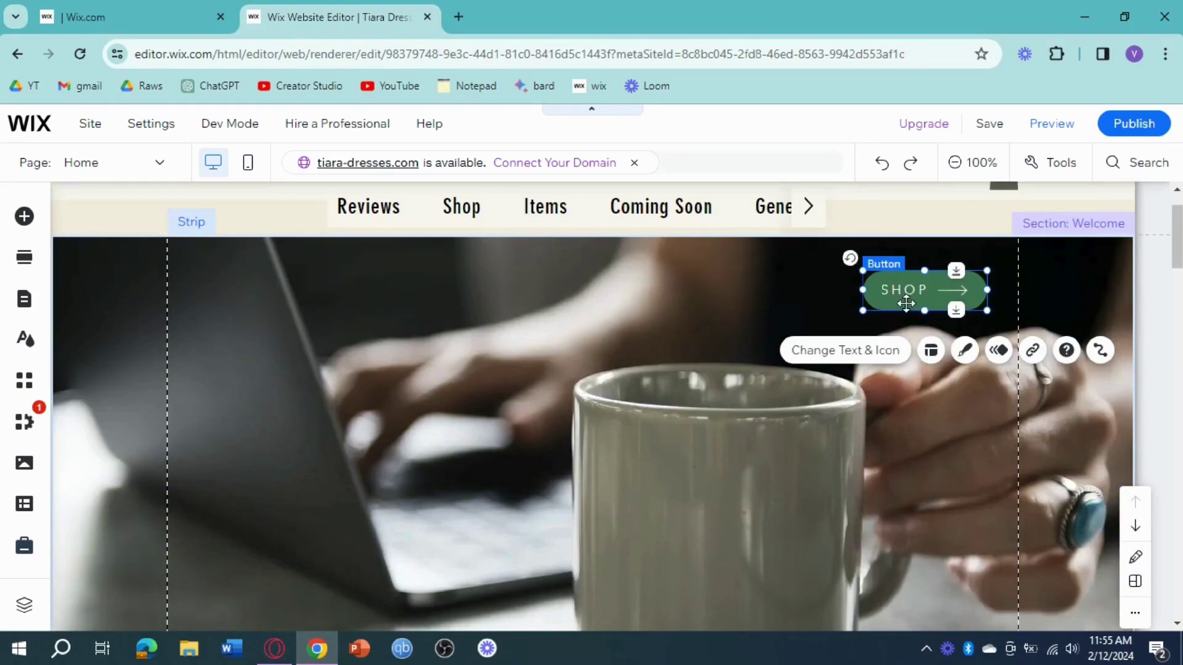
Link the SHOP button to the Product Page with the first "I'm a product" item as its target
{"action": "left_click", "coordinate": [1032, 352]}
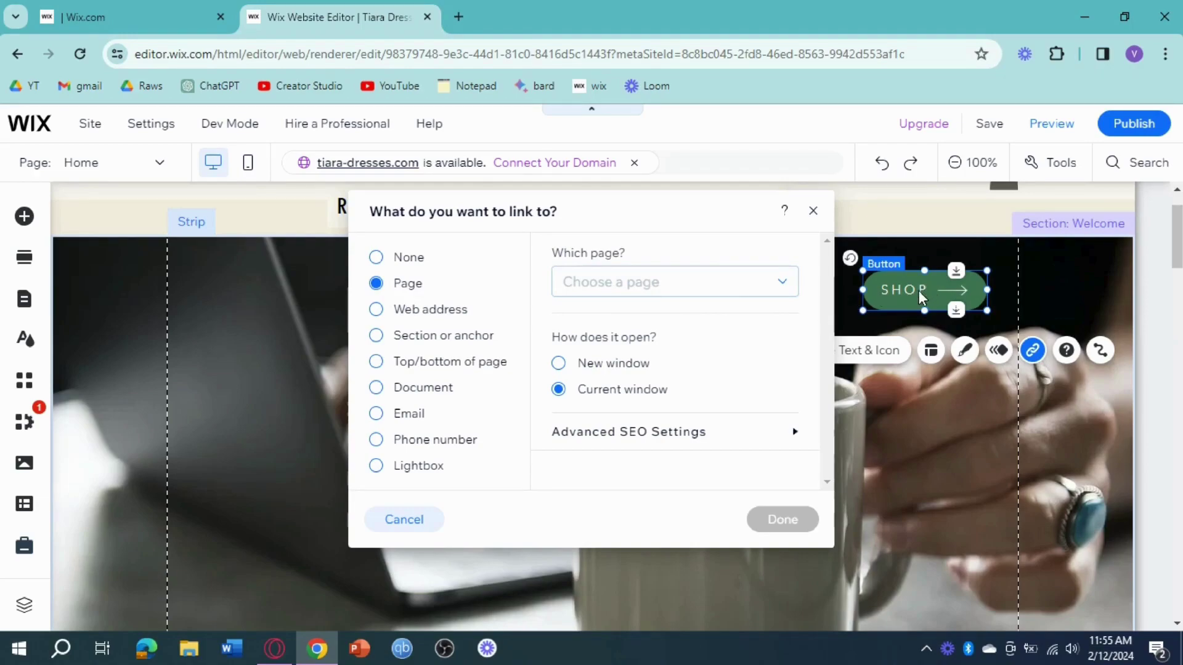
{"action": "left_click", "coordinate": [748, 298]}
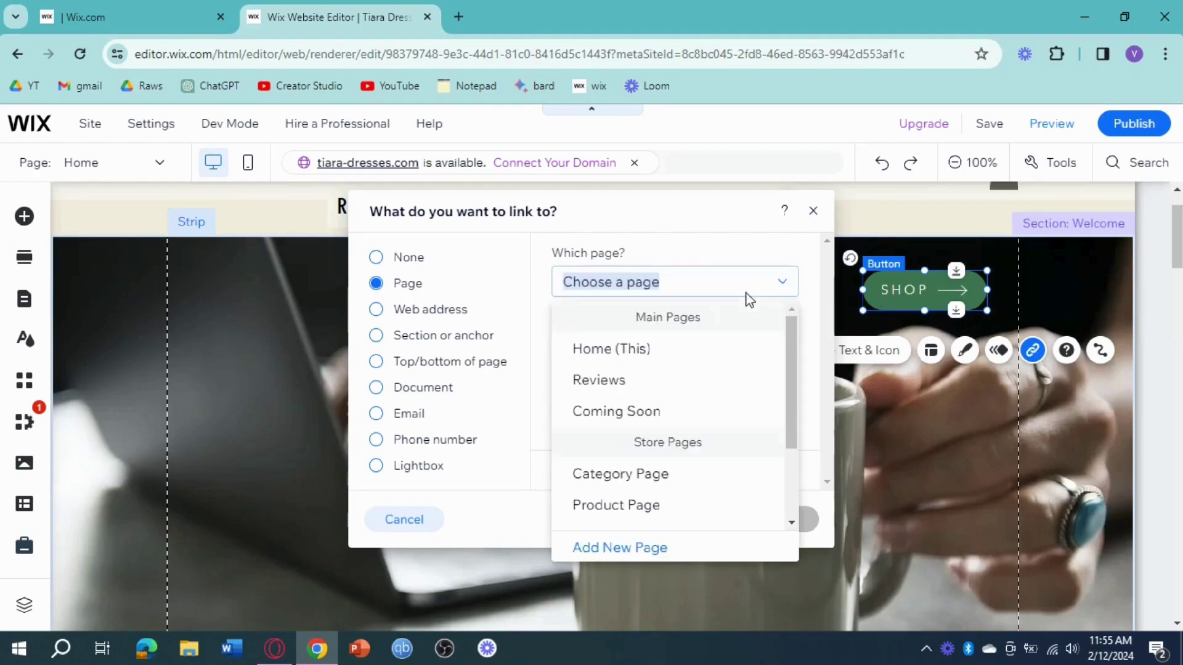
{"action": "left_click", "coordinate": [662, 512]}
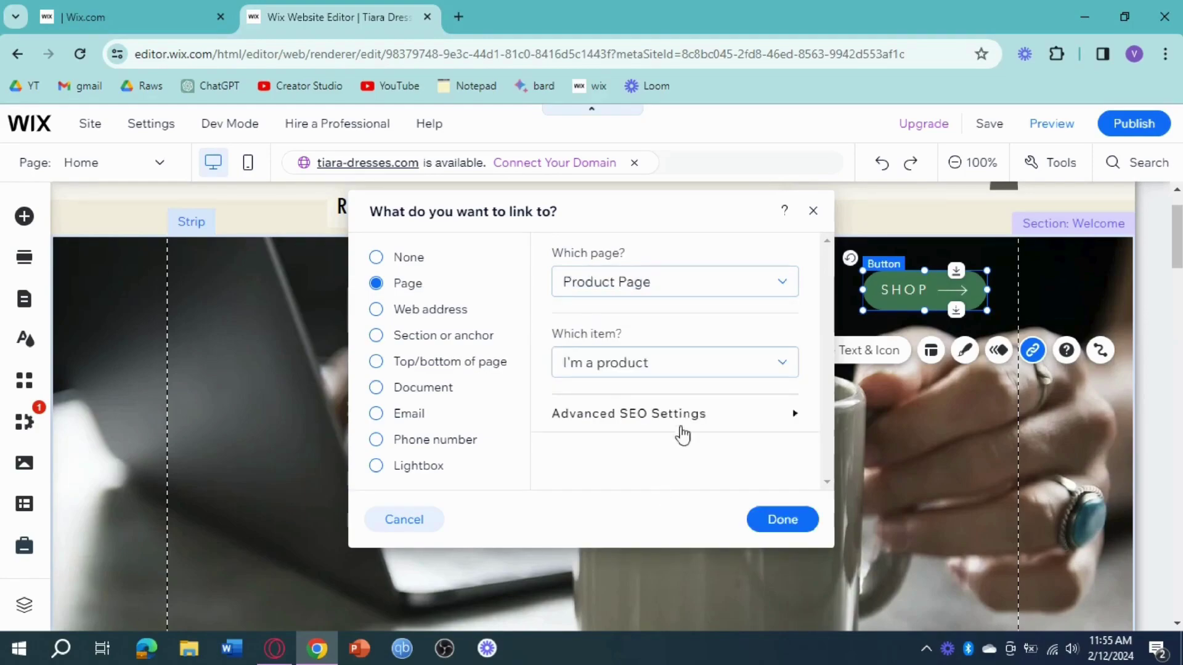
{"action": "left_click", "coordinate": [732, 369]}
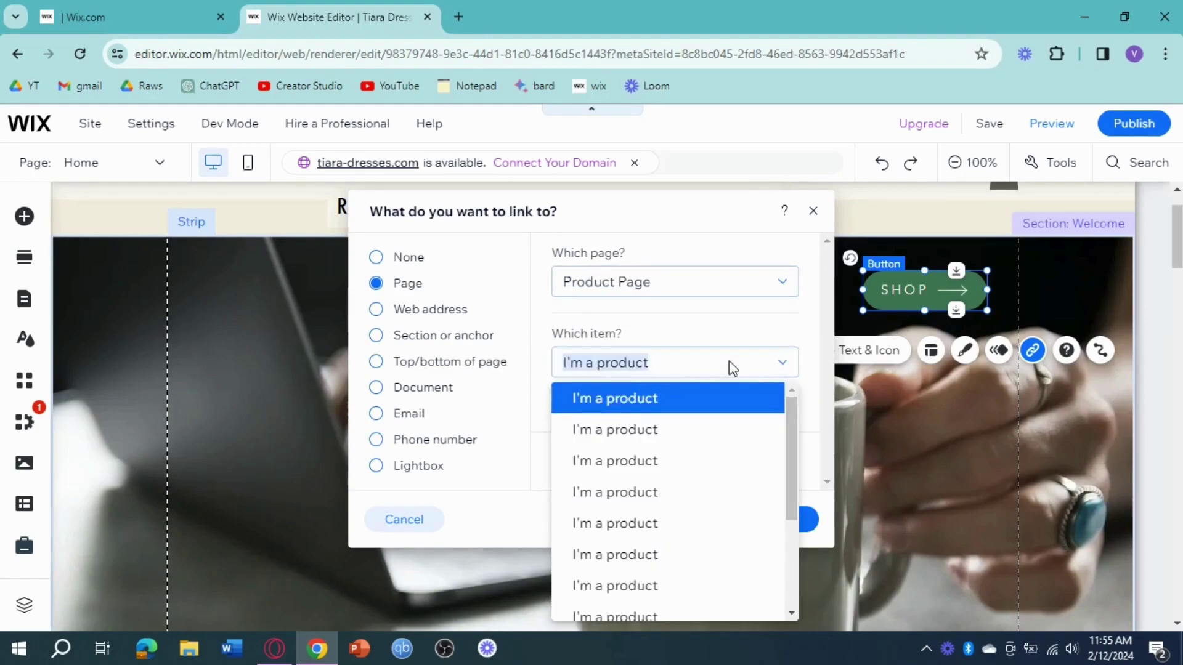
{"action": "left_click", "coordinate": [728, 399]}
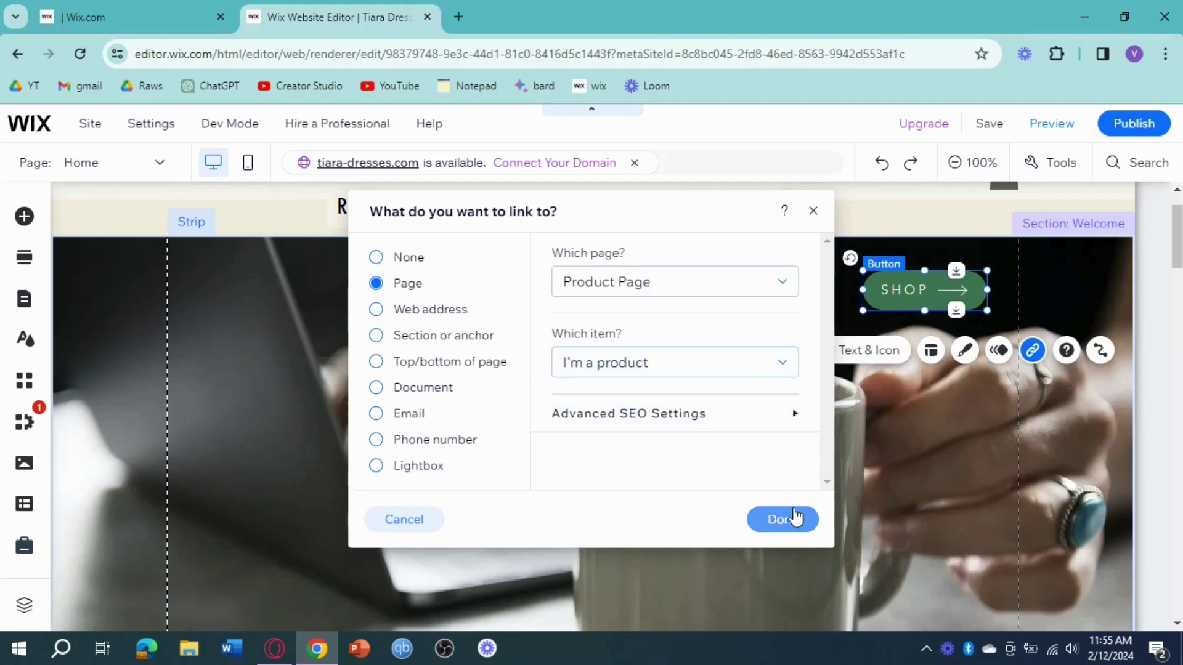
{"action": "left_click", "coordinate": [788, 519]}
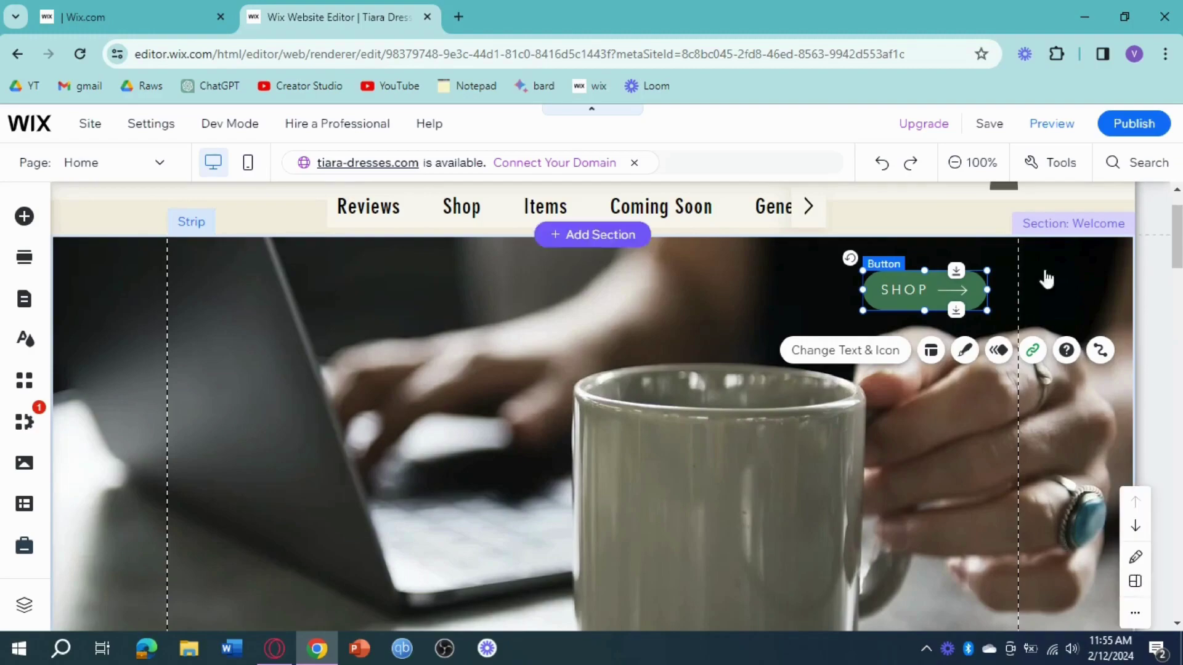
Preview the site, test the SHOP button's link and look over the product page it opens
{"action": "mouse_move", "coordinate": [1121, 124]}
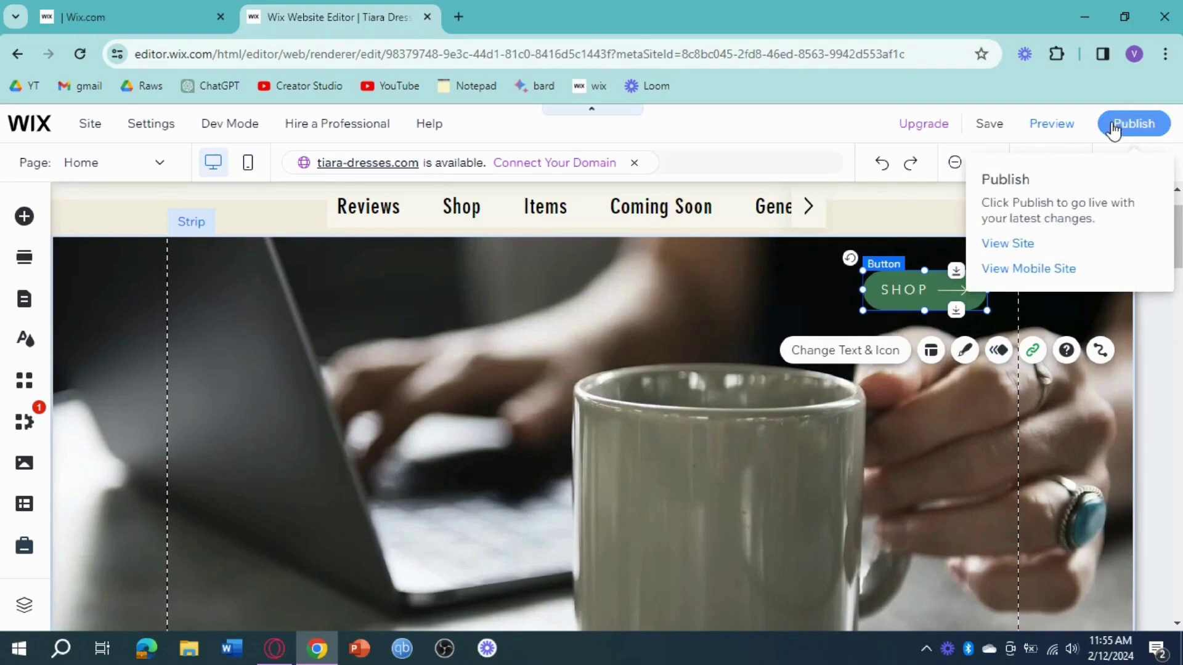
{"action": "mouse_move", "coordinate": [1055, 131]}
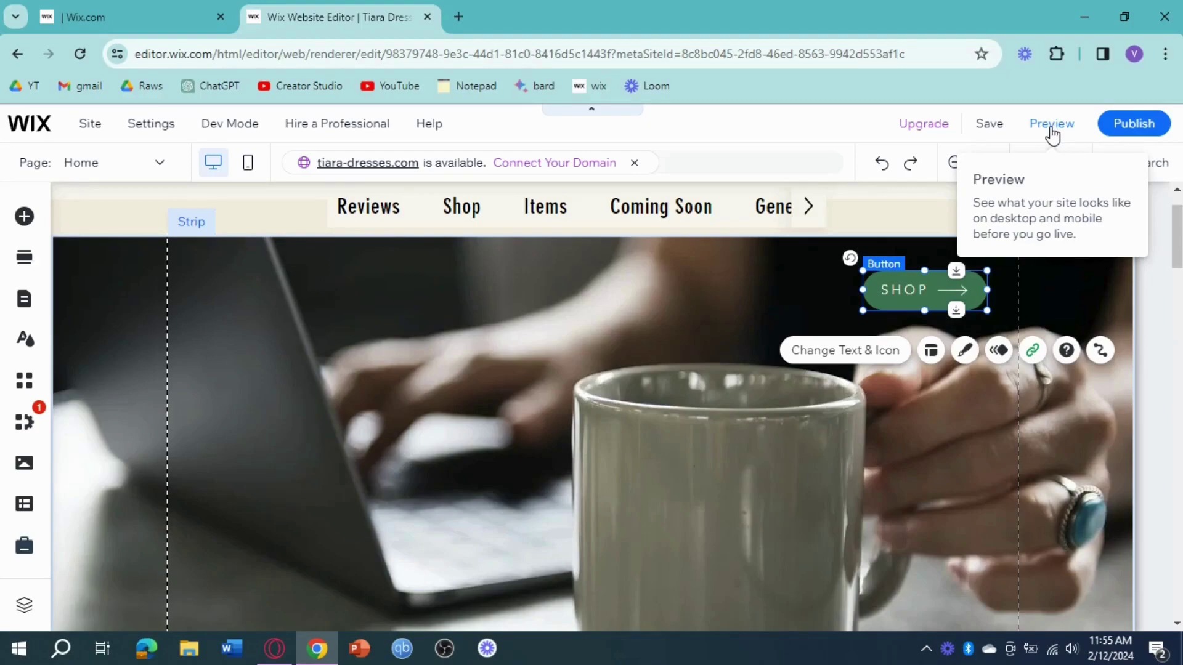
{"action": "left_click", "coordinate": [1052, 135]}
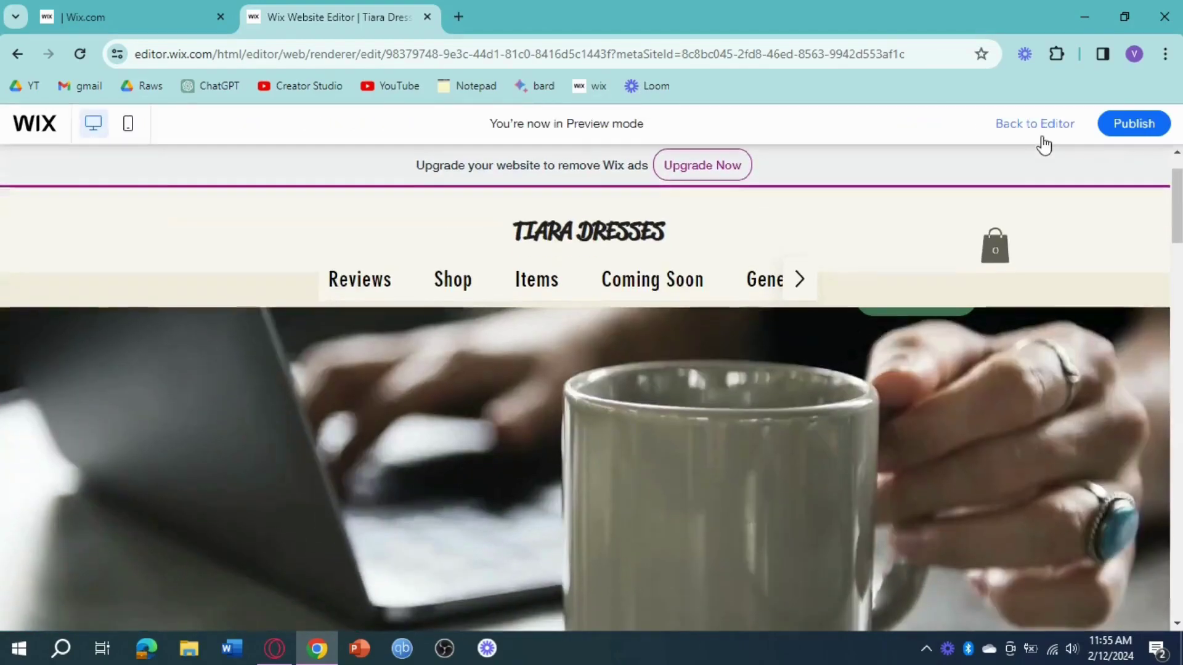
{"action": "scroll", "coordinate": [873, 364], "scroll_direction": "up", "scroll_amount": 1}
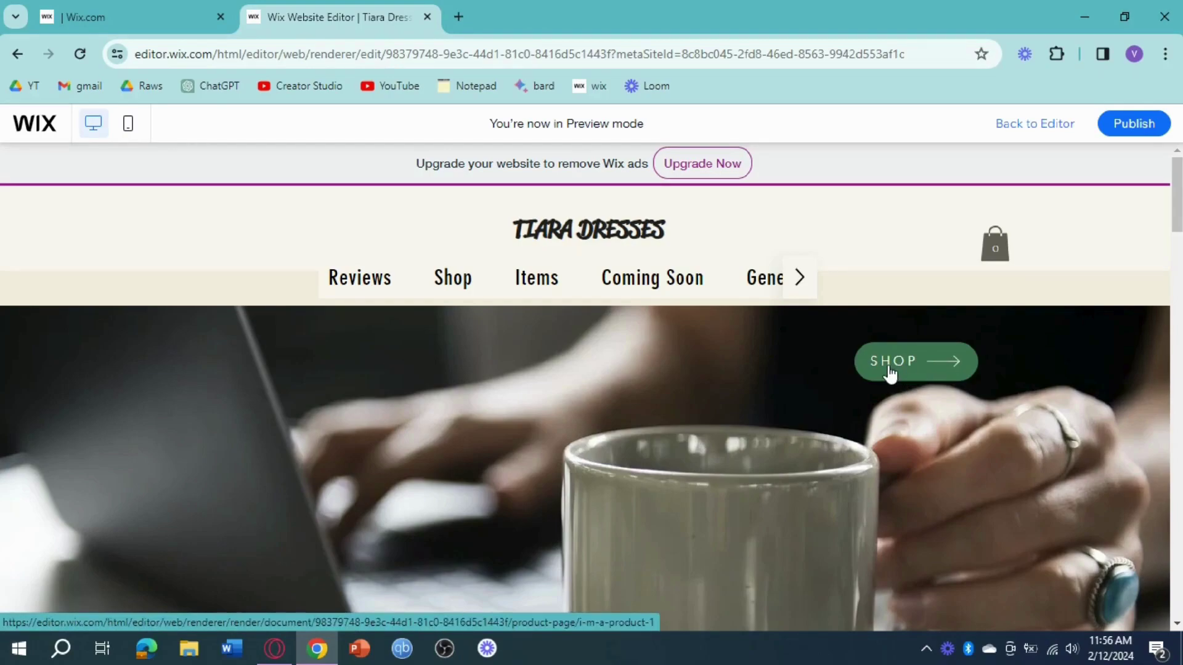
{"action": "left_click", "coordinate": [914, 362]}
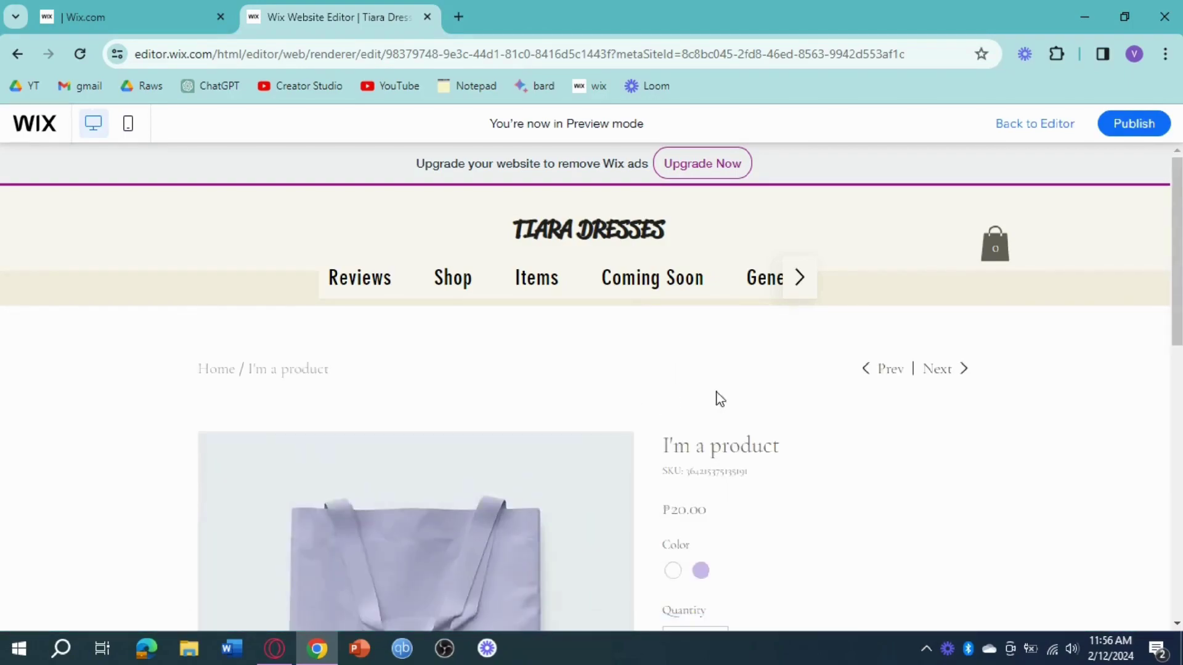
{"action": "scroll", "coordinate": [739, 407], "scroll_direction": "down", "scroll_amount": 2}
{"action": "scroll", "coordinate": [793, 412], "scroll_direction": "down", "scroll_amount": 3}
{"action": "scroll", "coordinate": [800, 422], "scroll_direction": "down", "scroll_amount": 4}
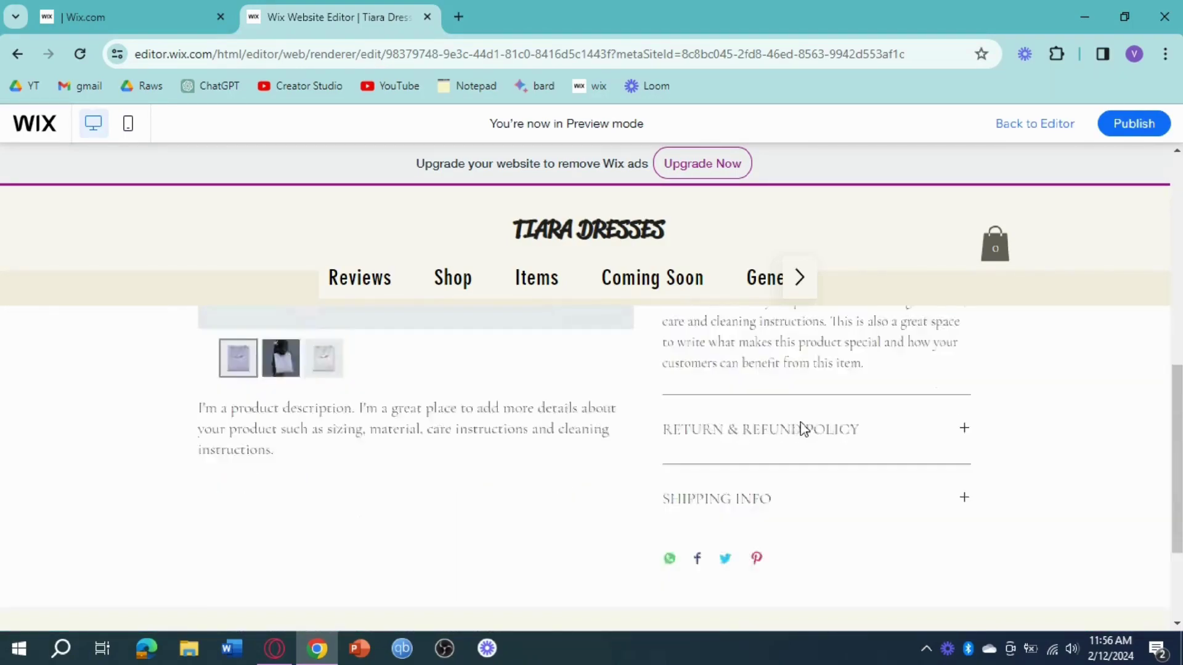
{"action": "scroll", "coordinate": [800, 422], "scroll_direction": "up", "scroll_amount": 7}
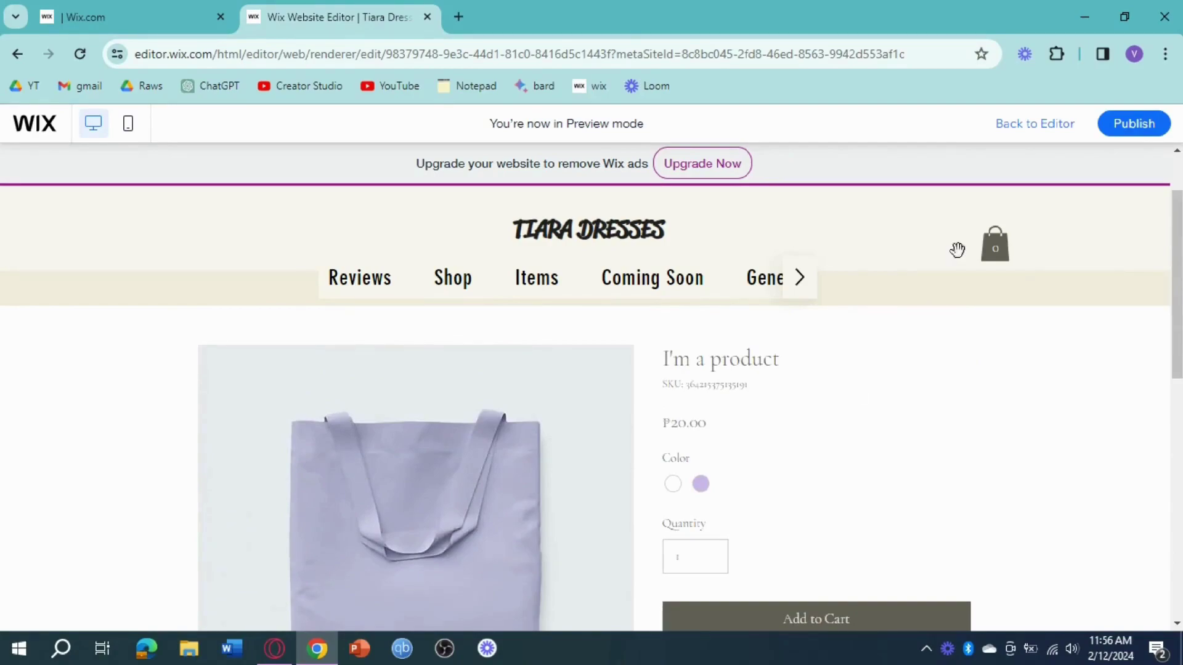
Leave the preview and switch the editor back to the Home page
{"action": "left_click", "coordinate": [1044, 129]}
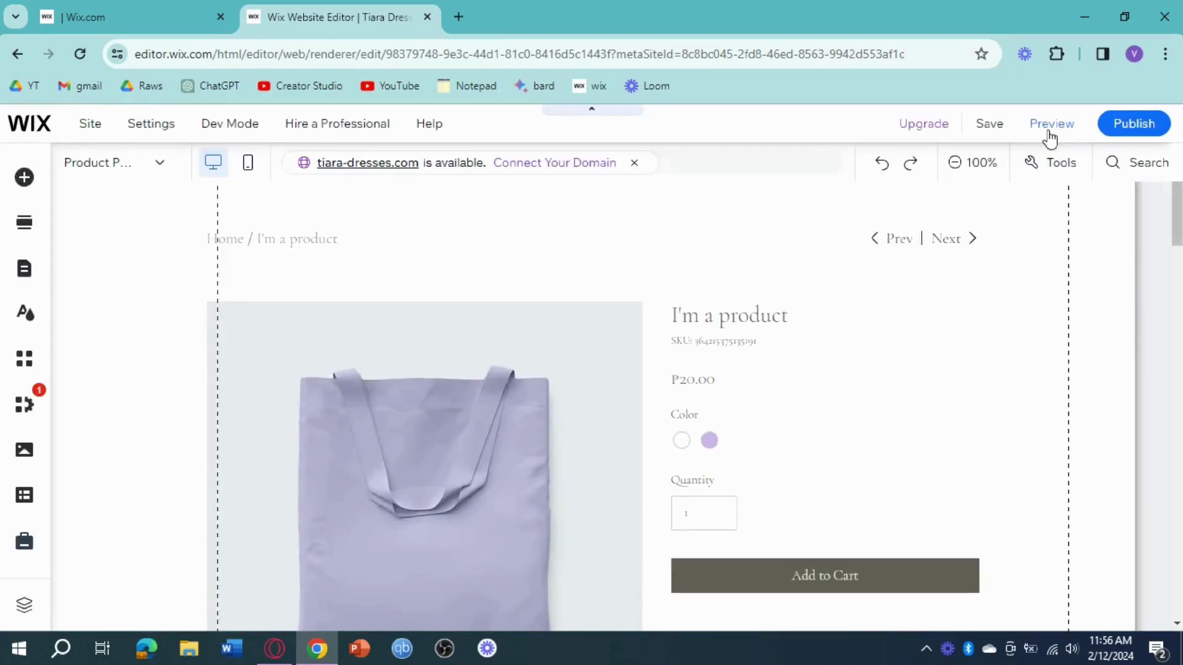
{"action": "left_click", "coordinate": [482, 399]}
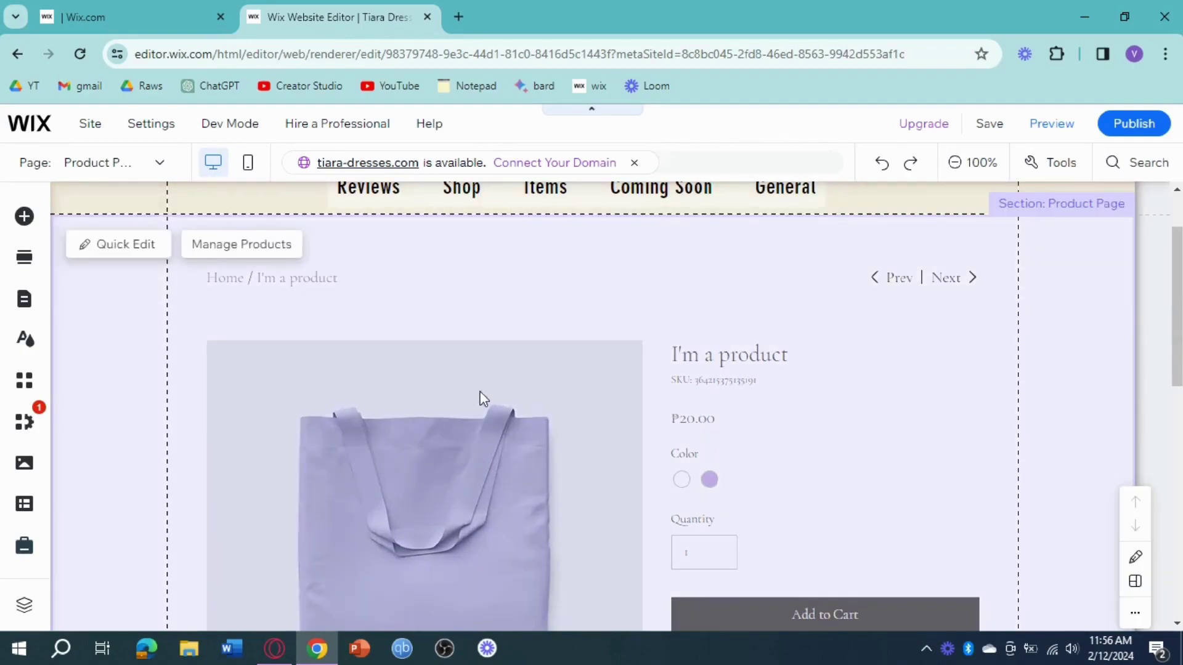
{"action": "scroll", "coordinate": [684, 395], "scroll_direction": "up", "scroll_amount": 2}
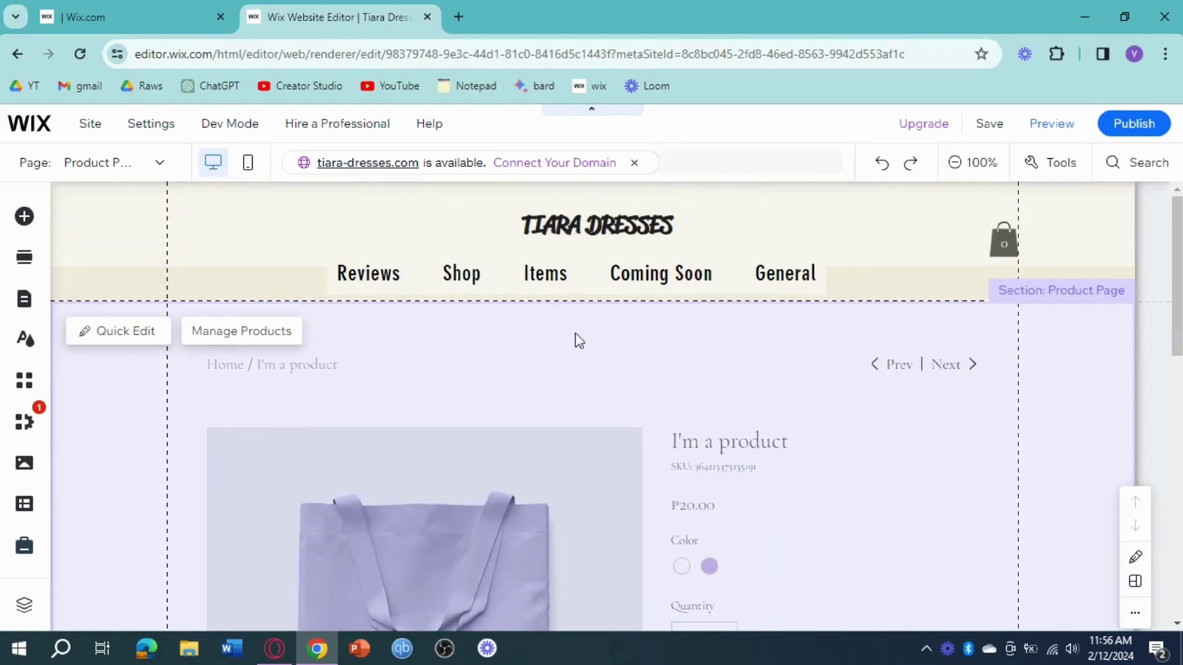
{"action": "left_click", "coordinate": [178, 227]}
{"action": "left_click", "coordinate": [158, 165]}
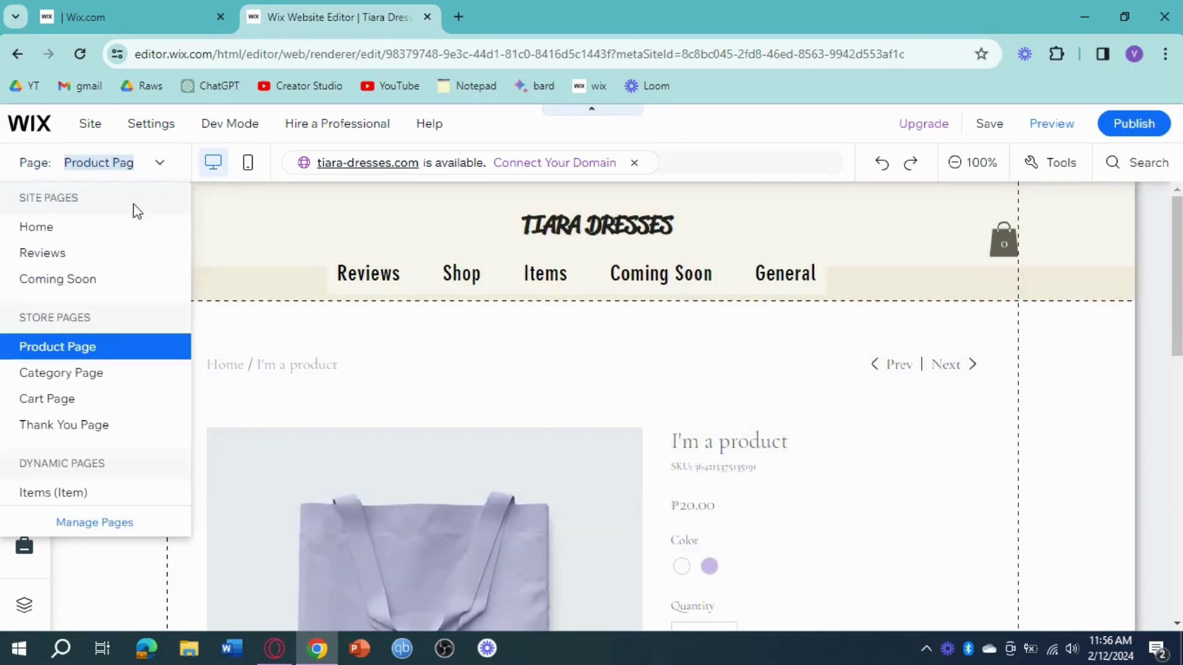
{"action": "left_click", "coordinate": [106, 232]}
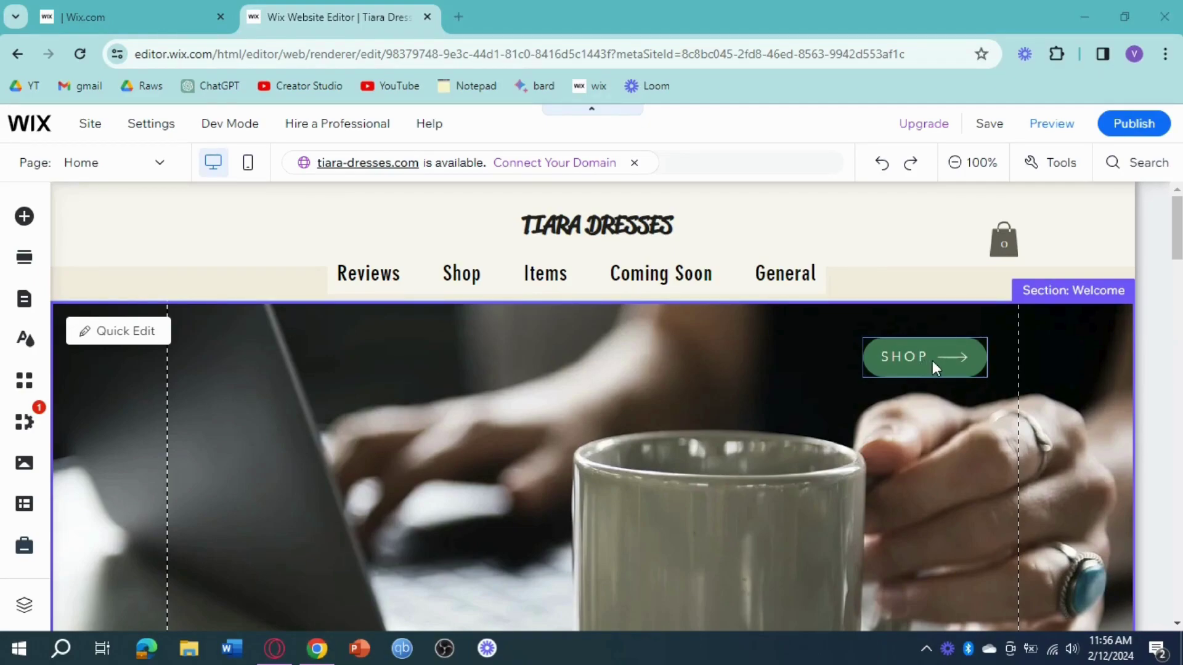
Look through the Welcome section's Quick Edit content, from the backgrounds to the button, title and paragraph, and close it
{"action": "scroll", "coordinate": [1044, 404], "scroll_direction": "down", "scroll_amount": 3}
{"action": "scroll", "coordinate": [1044, 404], "scroll_direction": "up", "scroll_amount": 3}
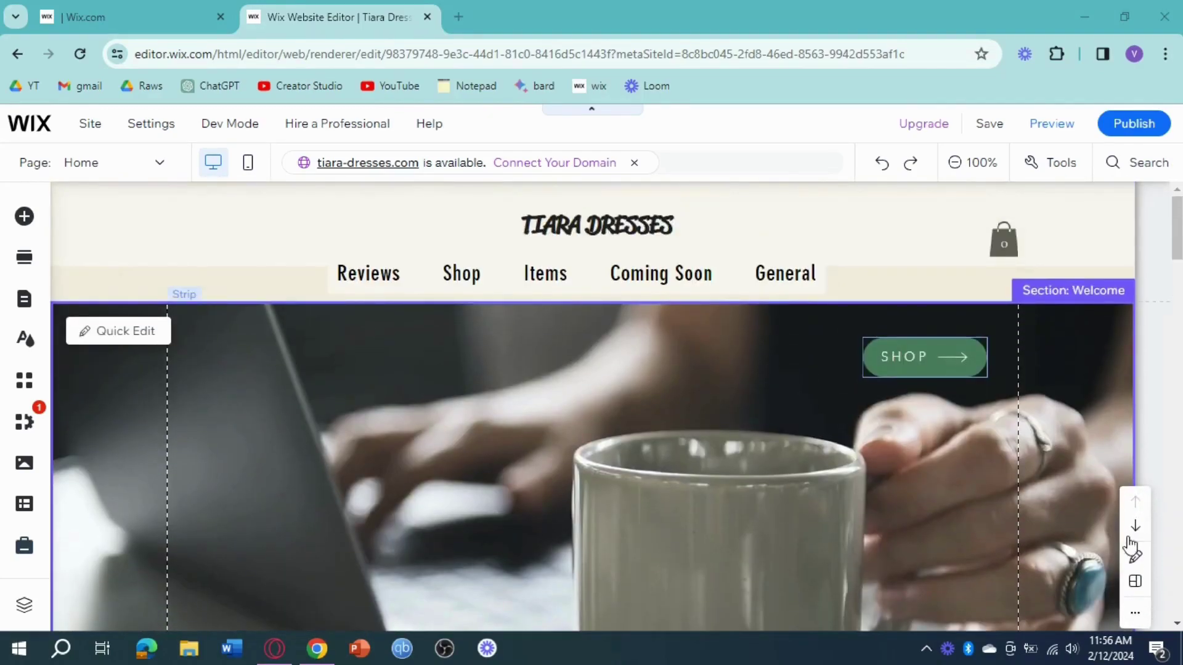
{"action": "left_click", "coordinate": [1132, 557]}
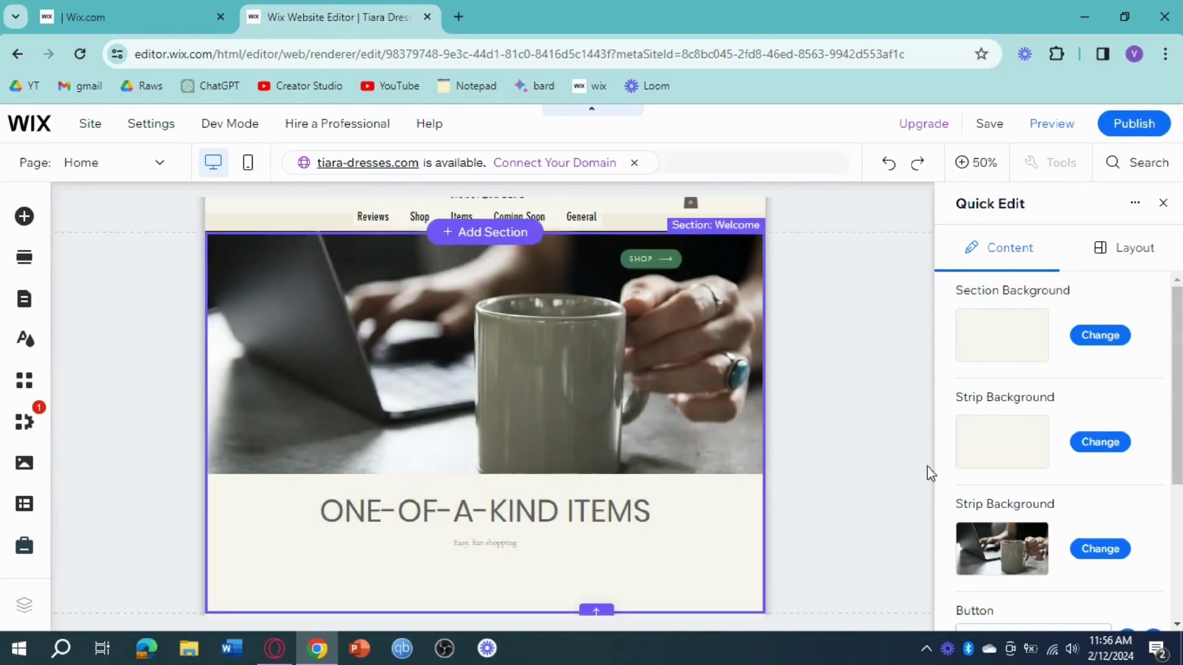
{"action": "scroll", "coordinate": [1135, 409], "scroll_direction": "down", "scroll_amount": 3}
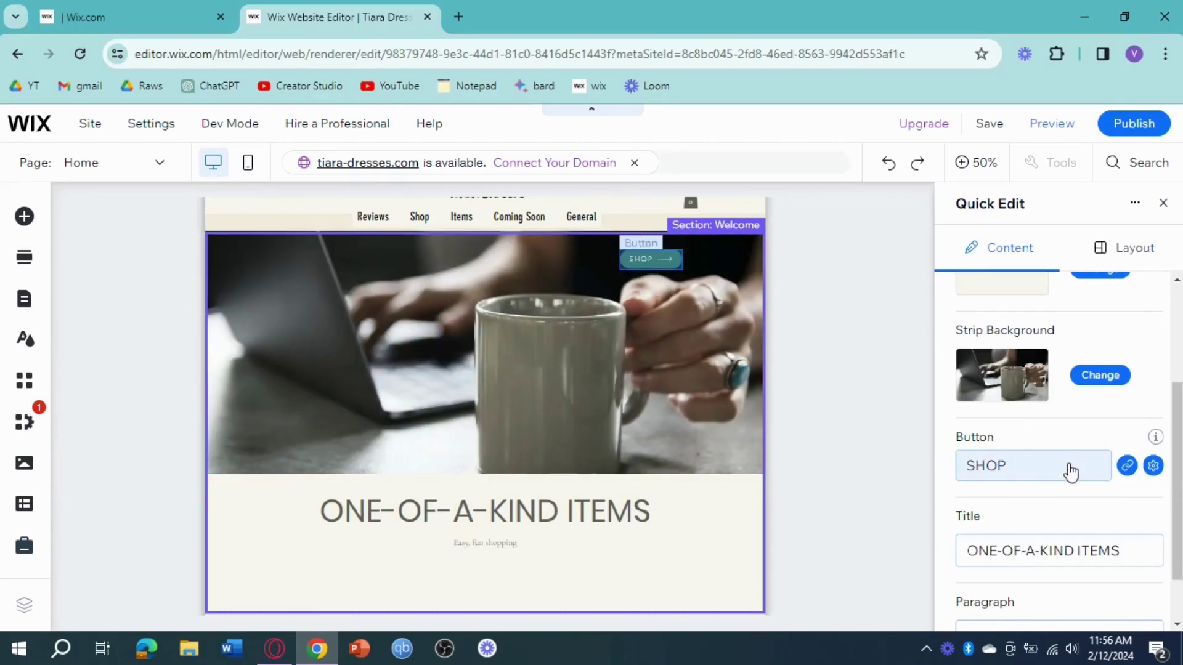
{"action": "scroll", "coordinate": [1068, 470], "scroll_direction": "down", "scroll_amount": 1}
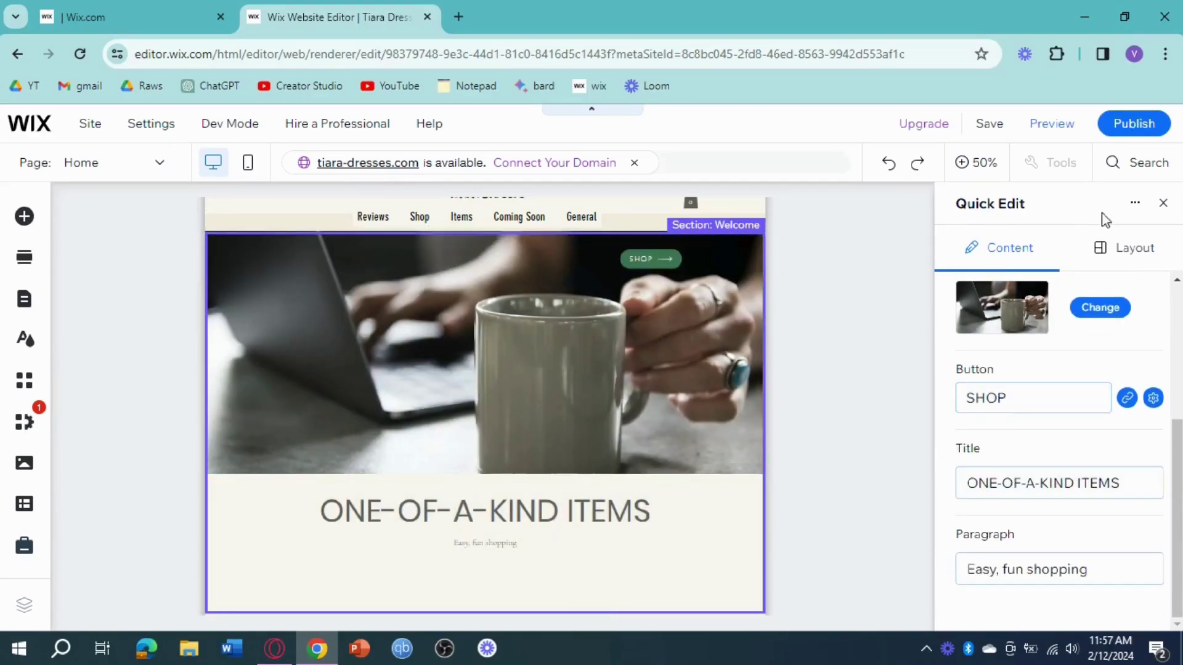
{"action": "left_click", "coordinate": [1160, 205]}
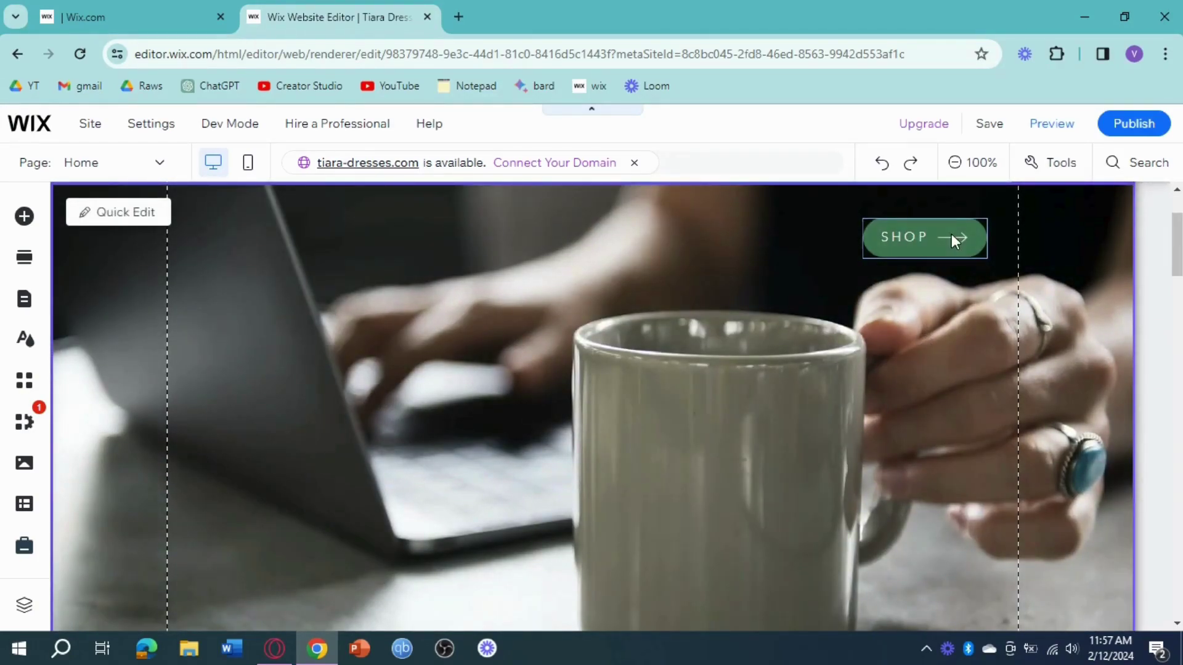
Change the SHOP button's text to "Buy" in its text and icon settings
{"action": "left_click", "coordinate": [926, 243]}
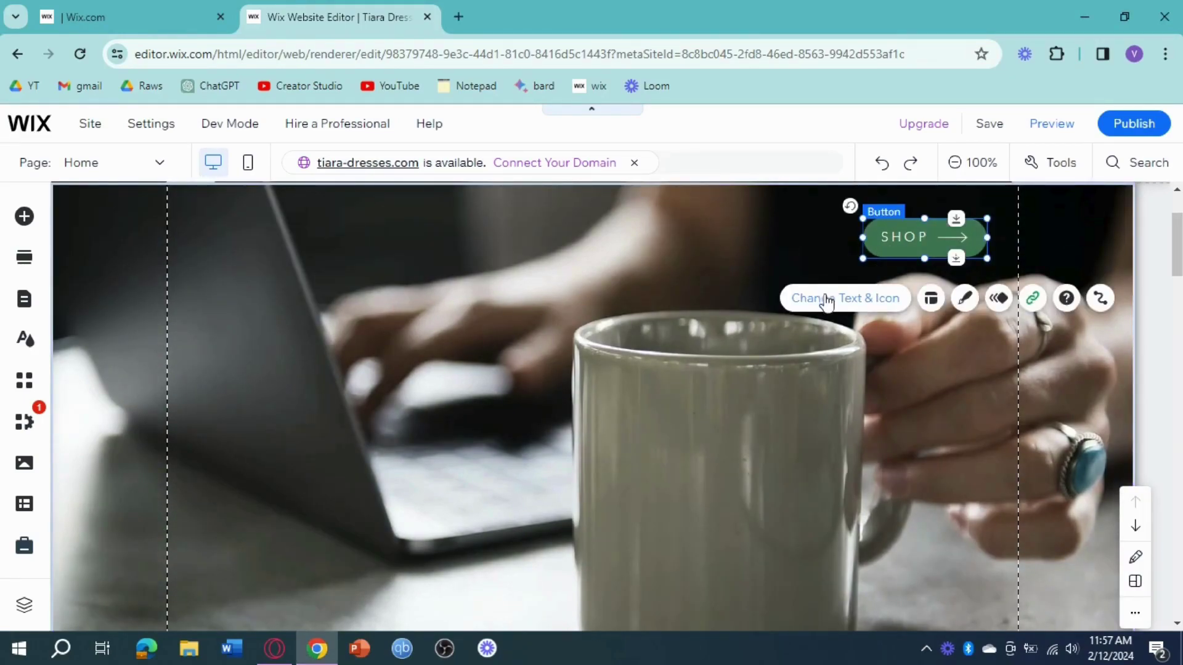
{"action": "left_click", "coordinate": [826, 300]}
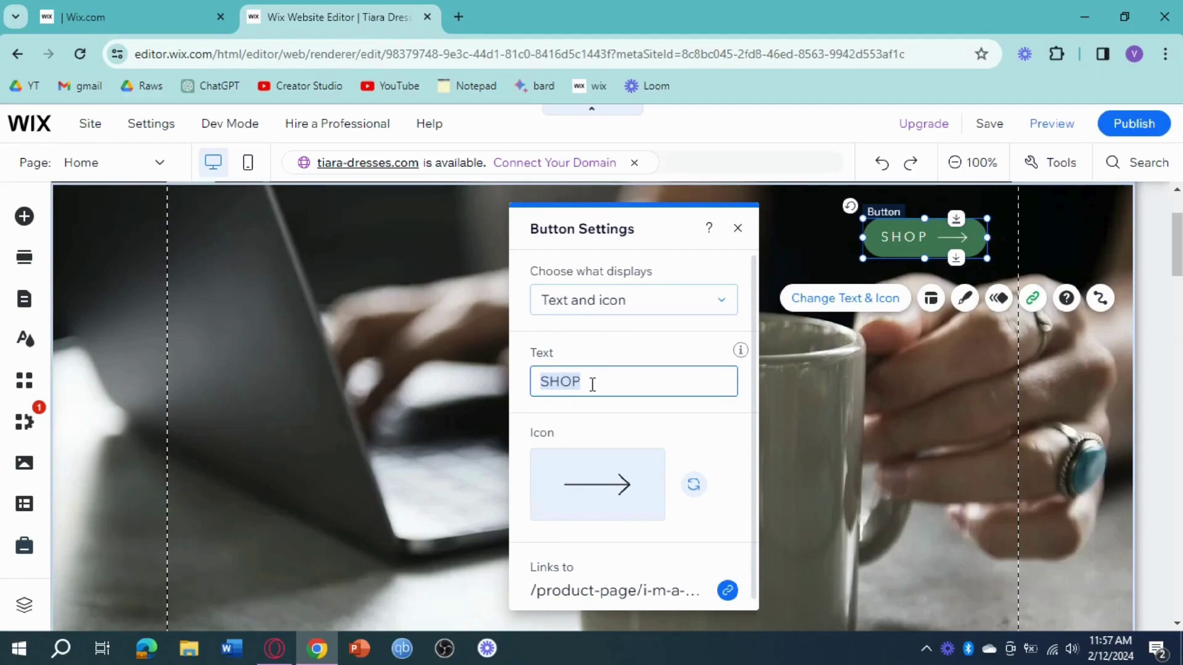
{"action": "type", "text": "Buy"}
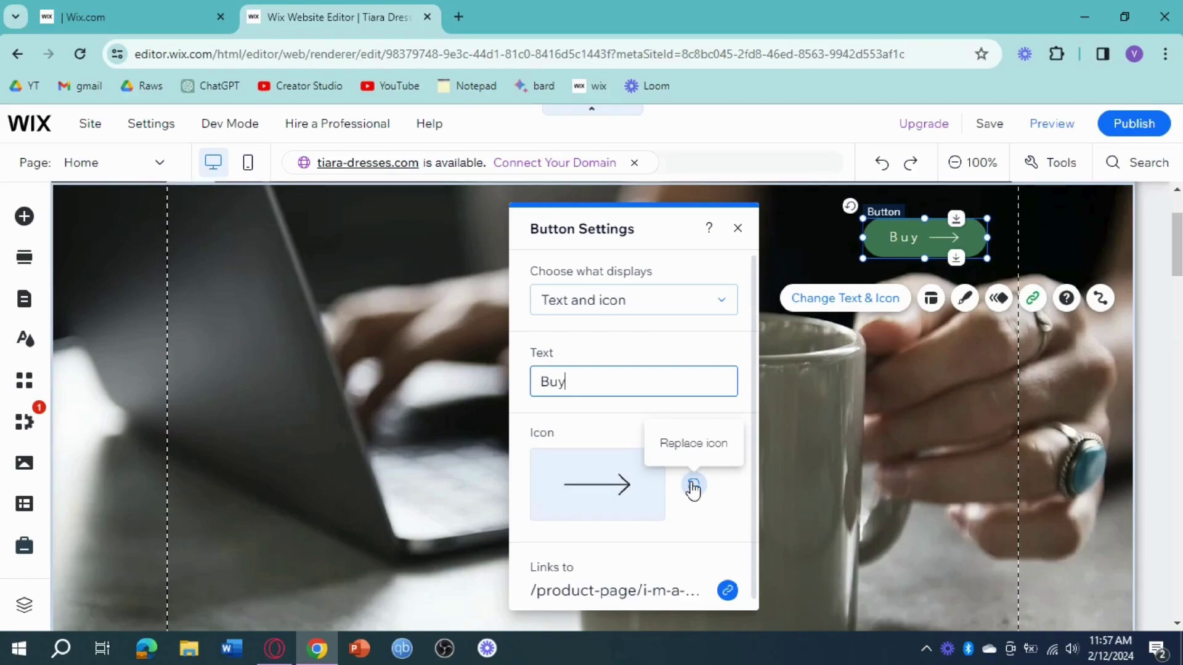
{"action": "scroll", "coordinate": [588, 460], "scroll_direction": "down", "scroll_amount": 1}
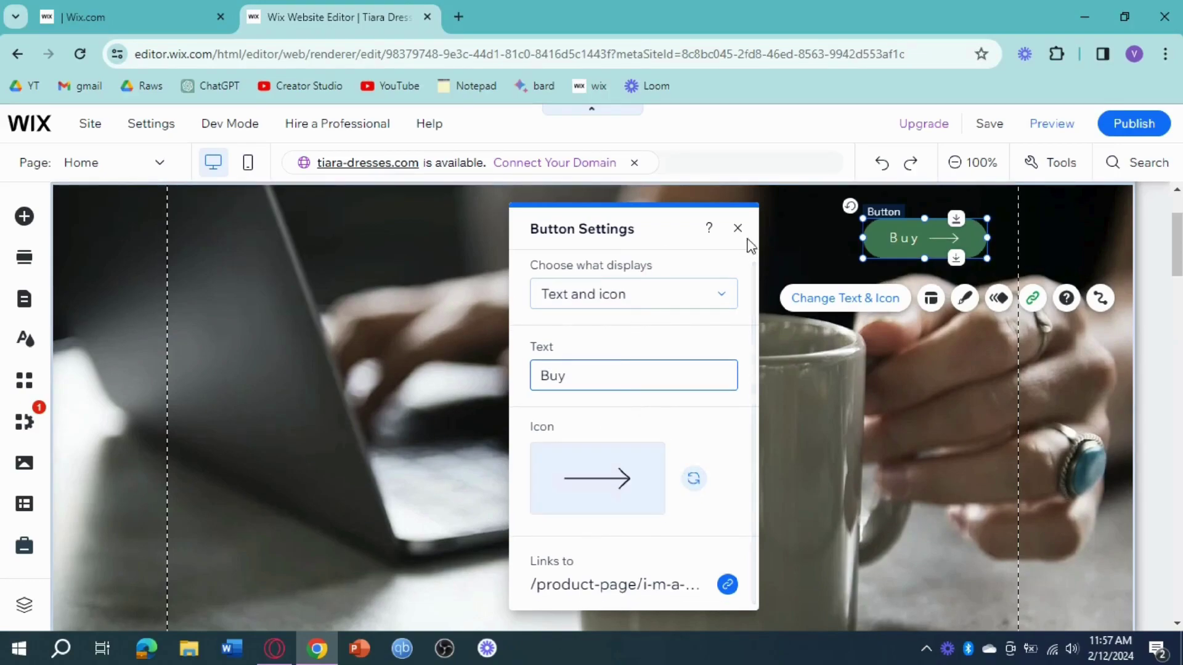
Customize the button's design by setting its regular background fill to the custom blue #3D9BE9
{"action": "left_click", "coordinate": [966, 299]}
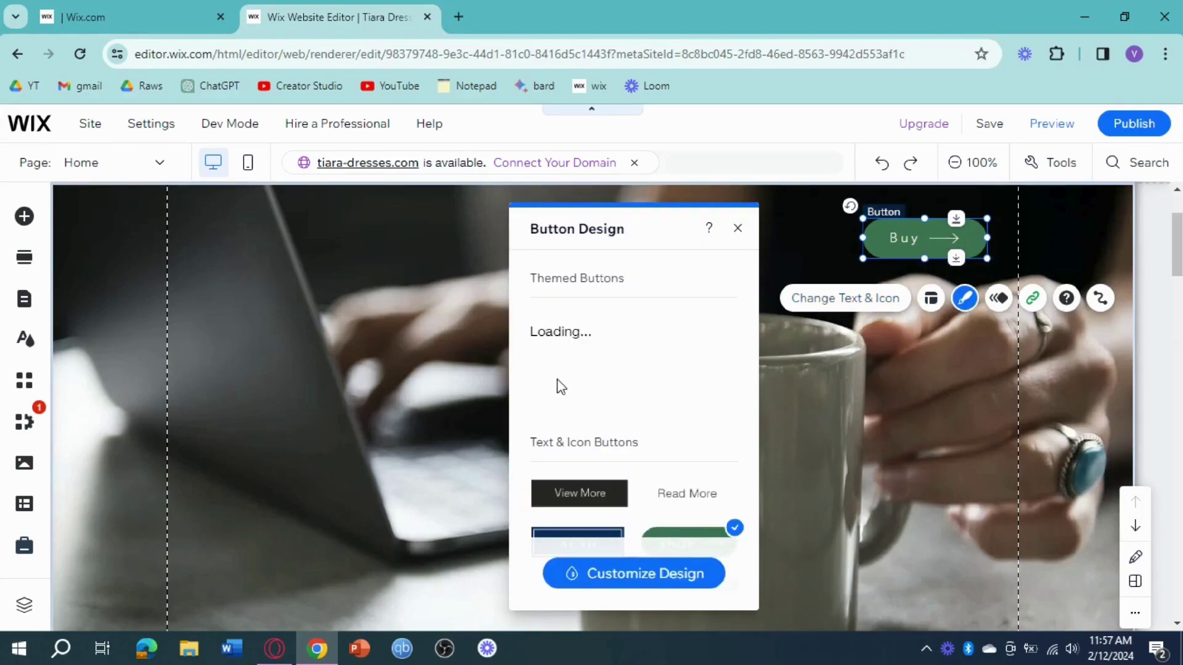
{"action": "scroll", "coordinate": [558, 388], "scroll_direction": "down", "scroll_amount": 3}
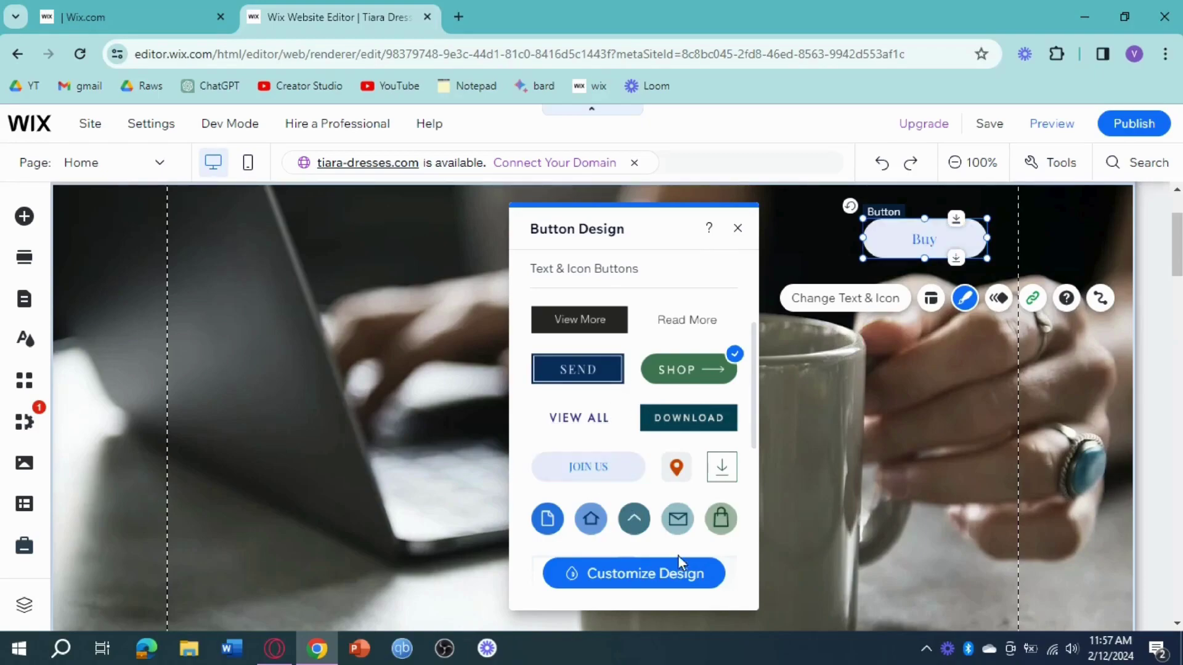
{"action": "left_click", "coordinate": [687, 576]}
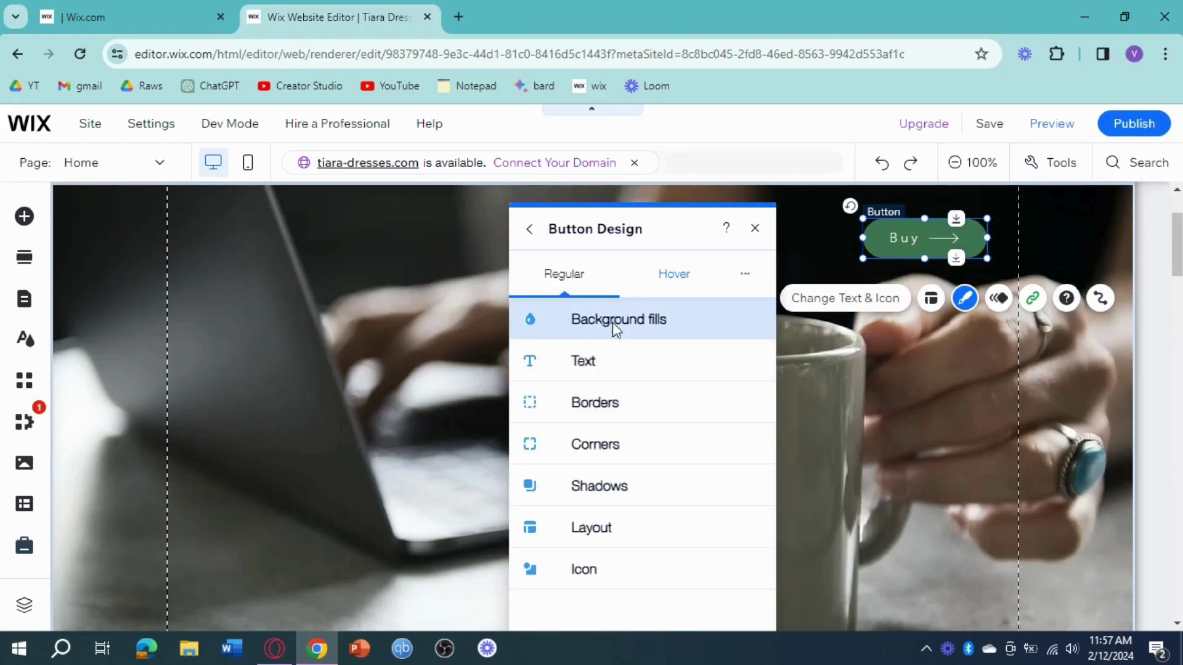
{"action": "left_click", "coordinate": [612, 330]}
{"action": "left_click", "coordinate": [585, 416]}
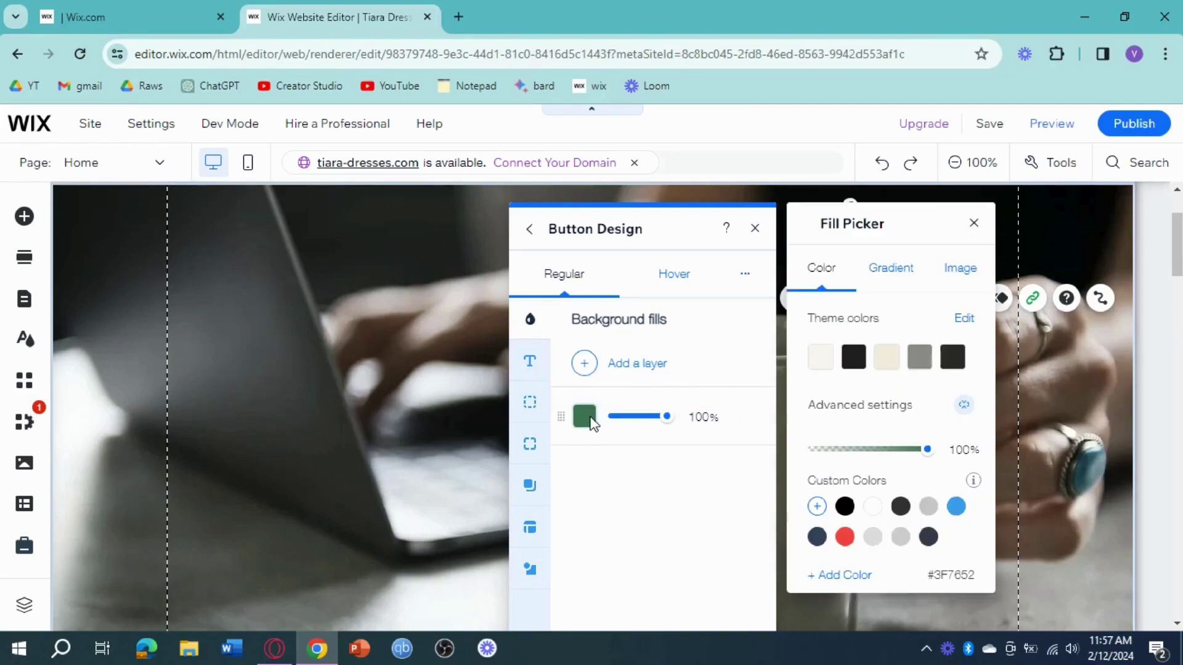
{"action": "left_click", "coordinate": [956, 507]}
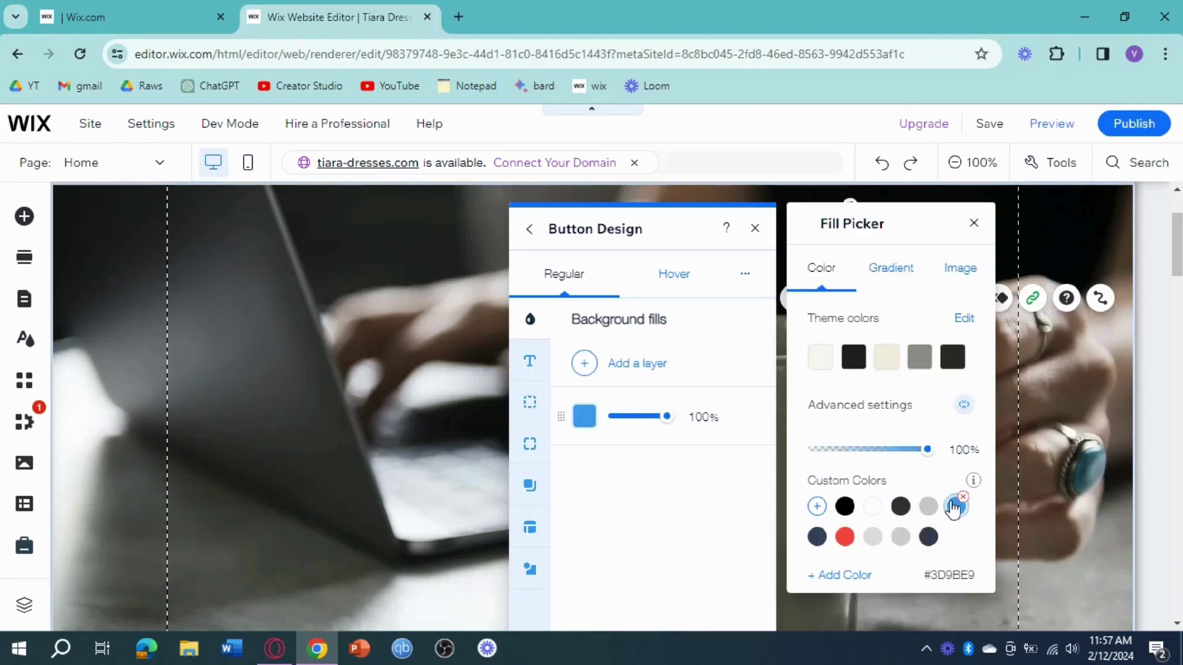
{"action": "left_click", "coordinate": [974, 223]}
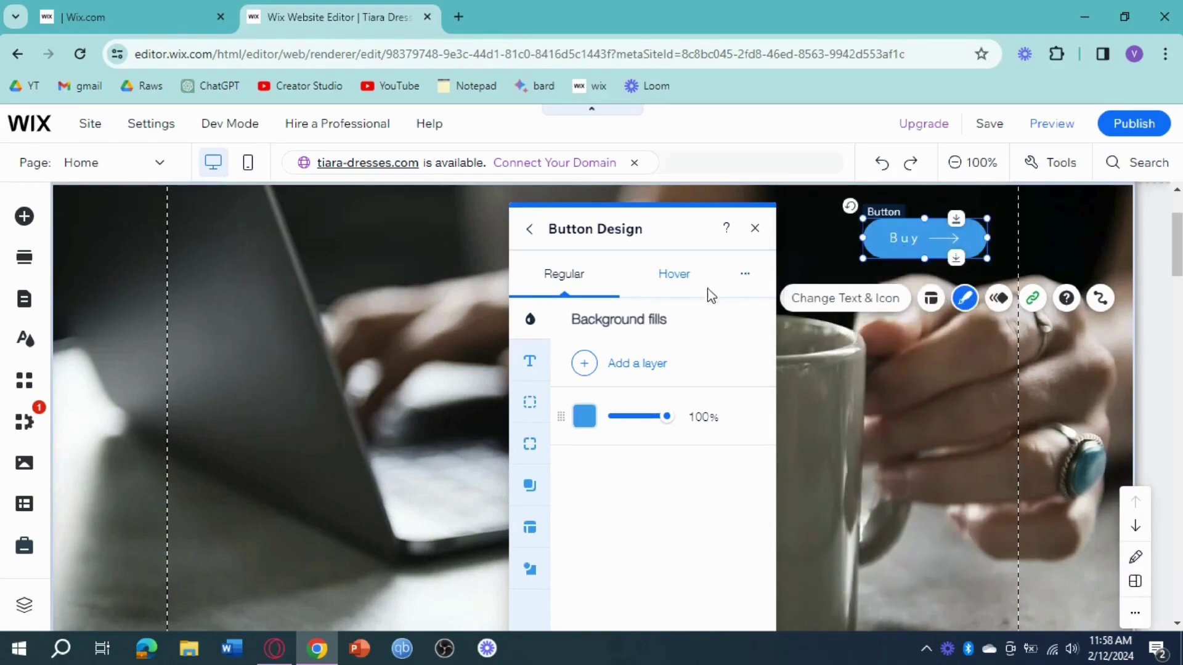
Check the button's hover design, set its regular text font to Adobe Caslon and close the design settings
{"action": "left_click", "coordinate": [671, 277]}
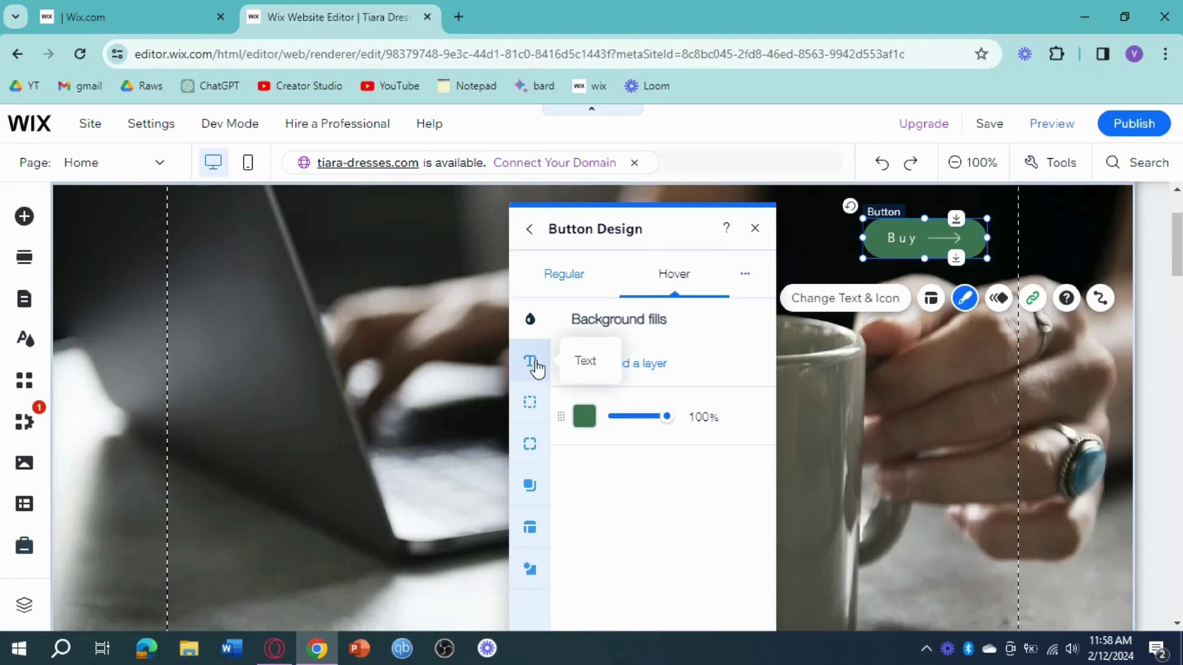
{"action": "left_click", "coordinate": [564, 272]}
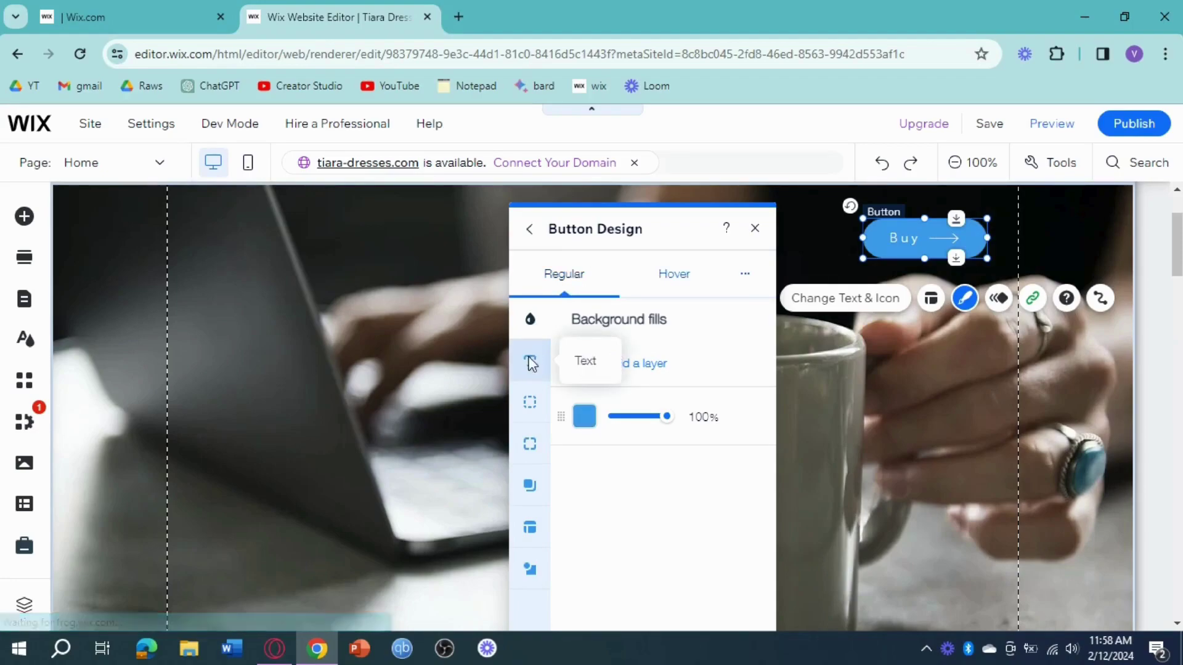
{"action": "left_click", "coordinate": [530, 358]}
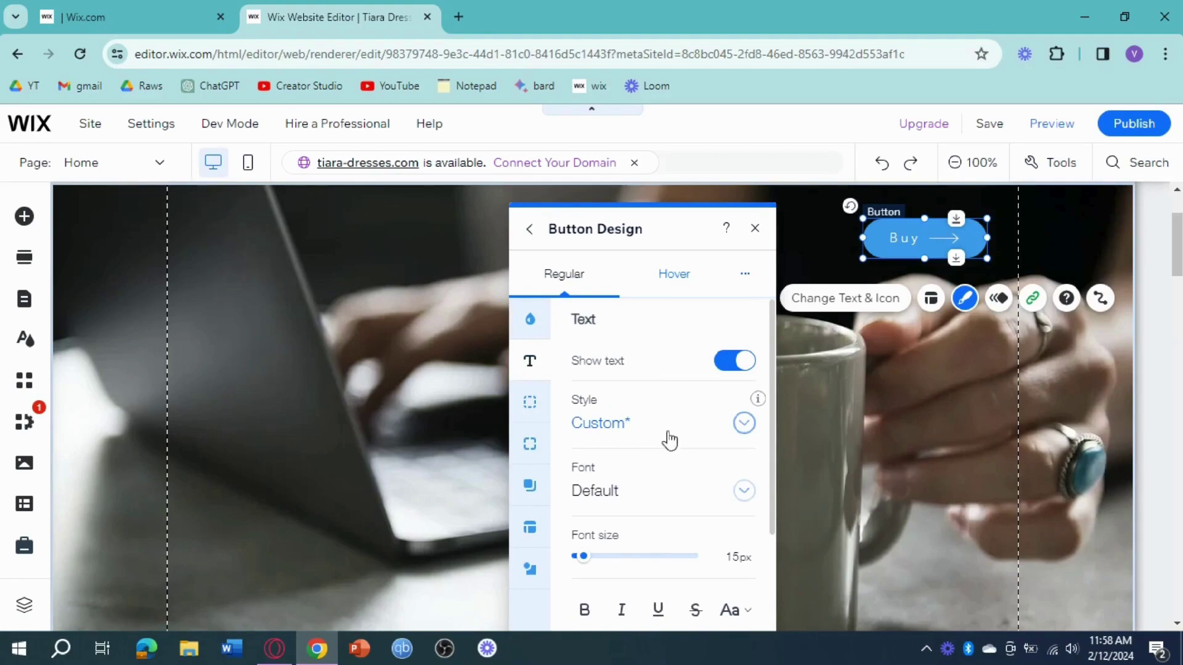
{"action": "scroll", "coordinate": [669, 435], "scroll_direction": "down", "scroll_amount": 2}
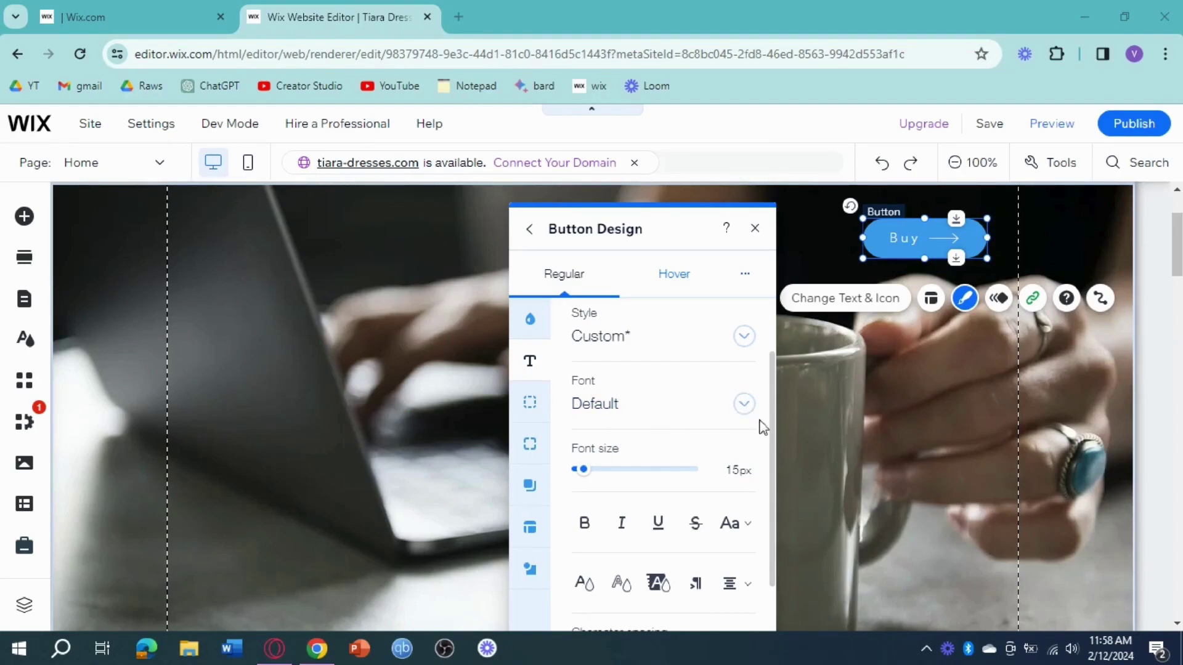
{"action": "left_click", "coordinate": [736, 410]}
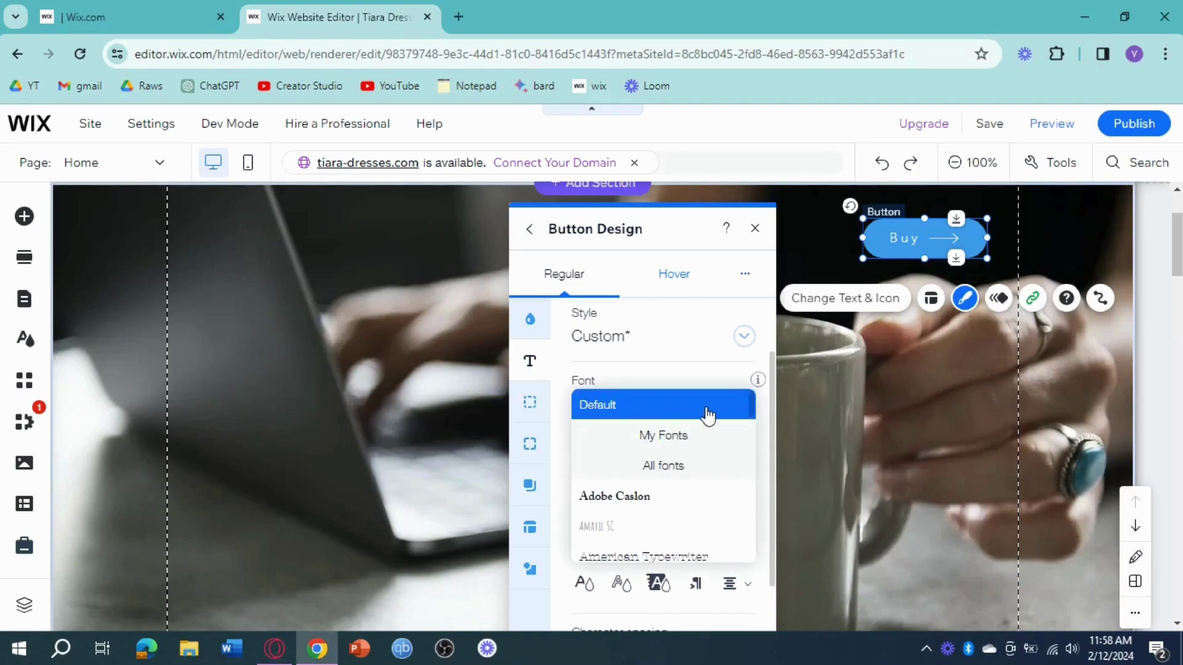
{"action": "left_click", "coordinate": [620, 500]}
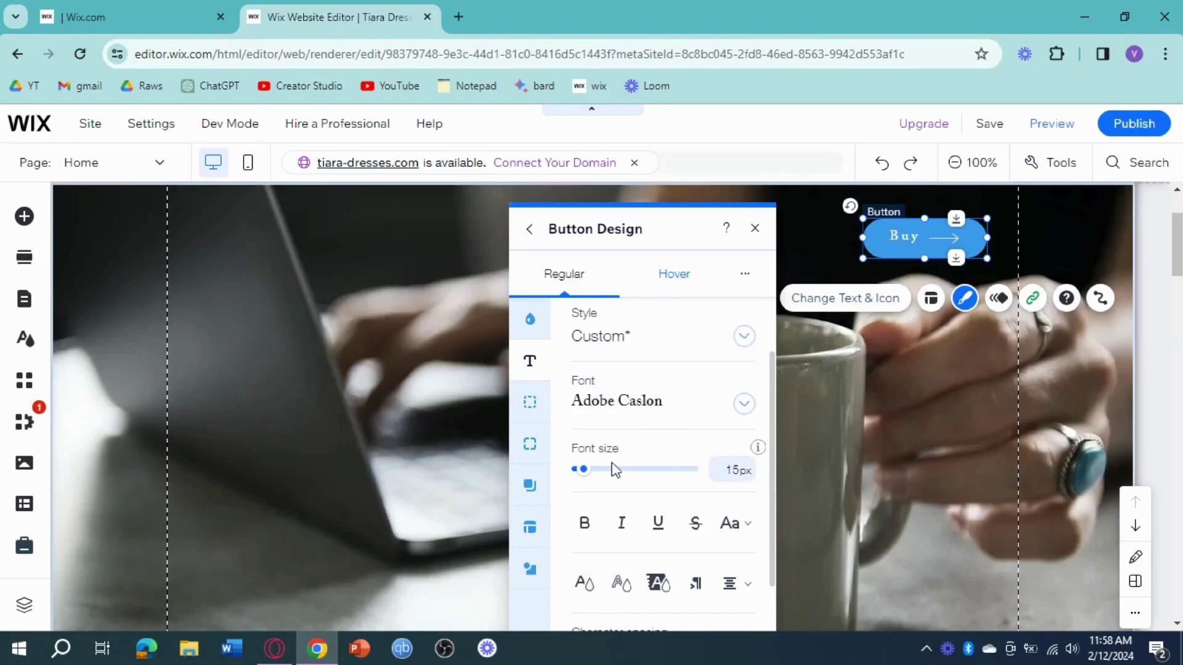
{"action": "left_click", "coordinate": [755, 231]}
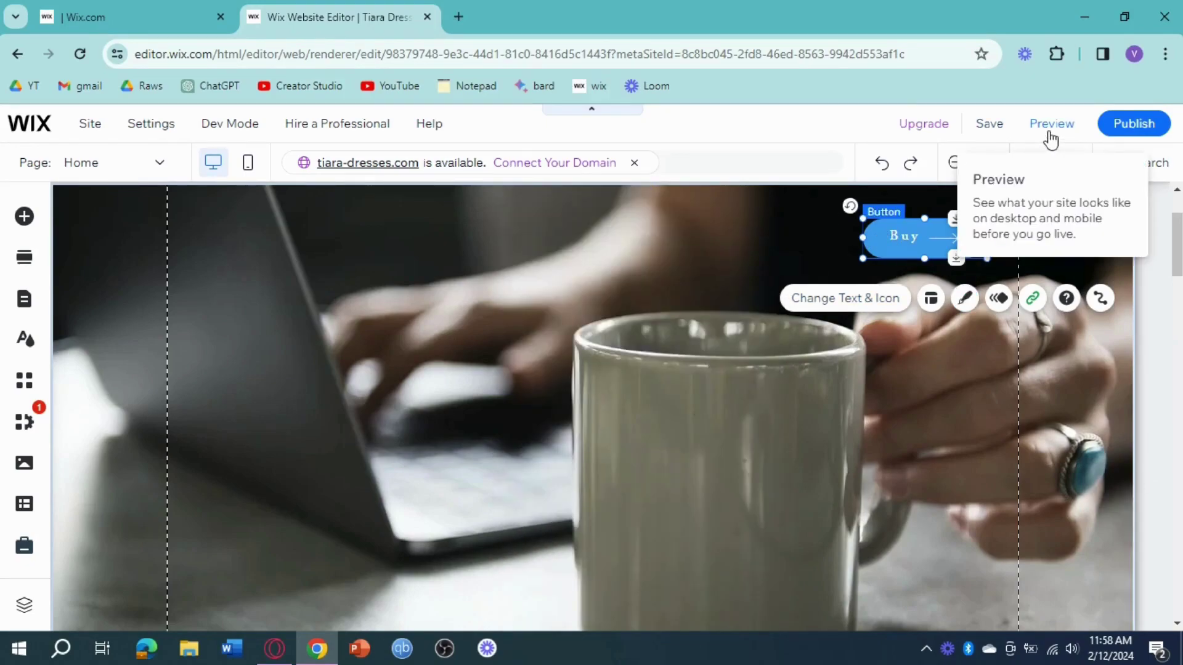